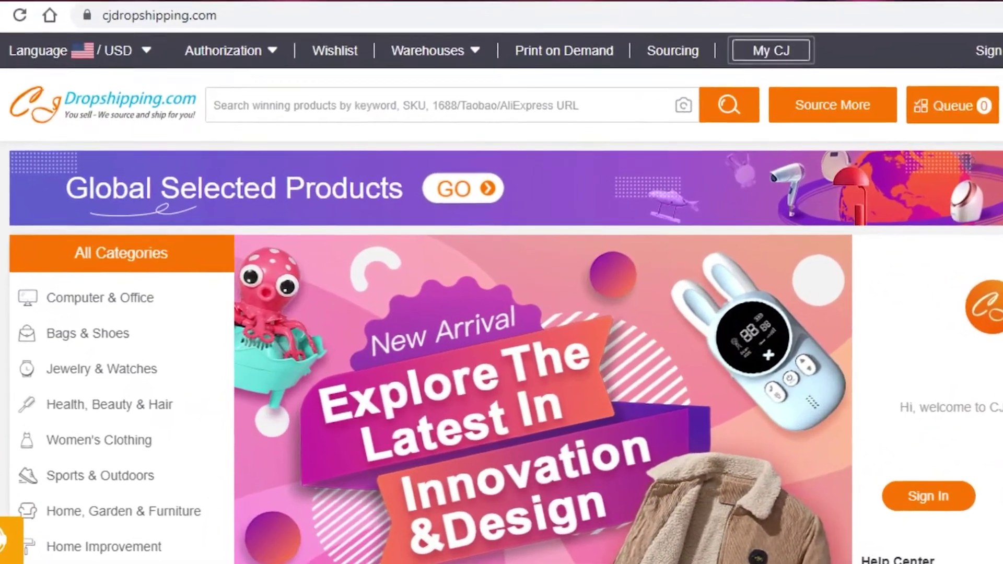
Step: Scroll the CJdropshipping homepage and browse its side menu entries
scroll(939, 405, down, 5)
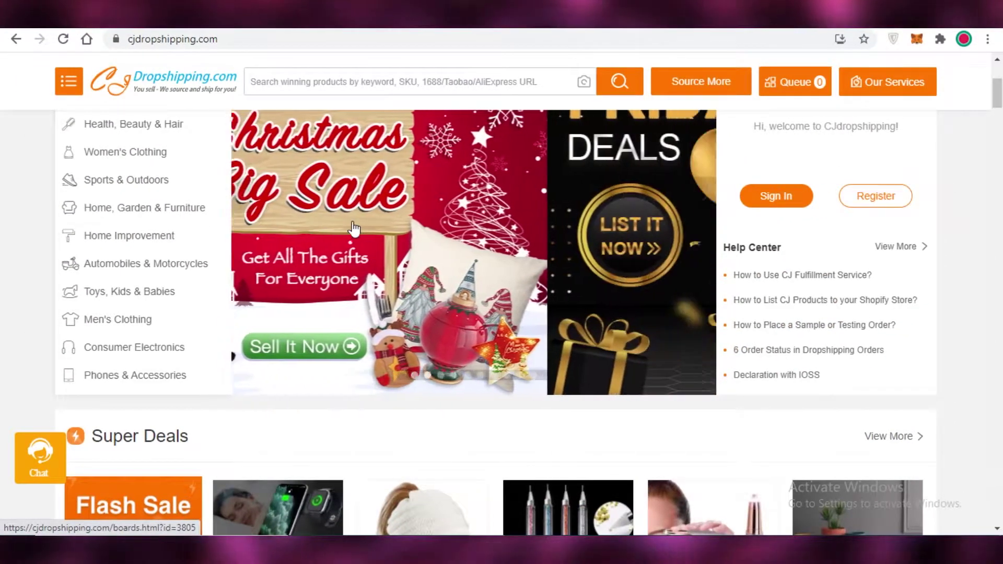
mouse_move(100, 246)
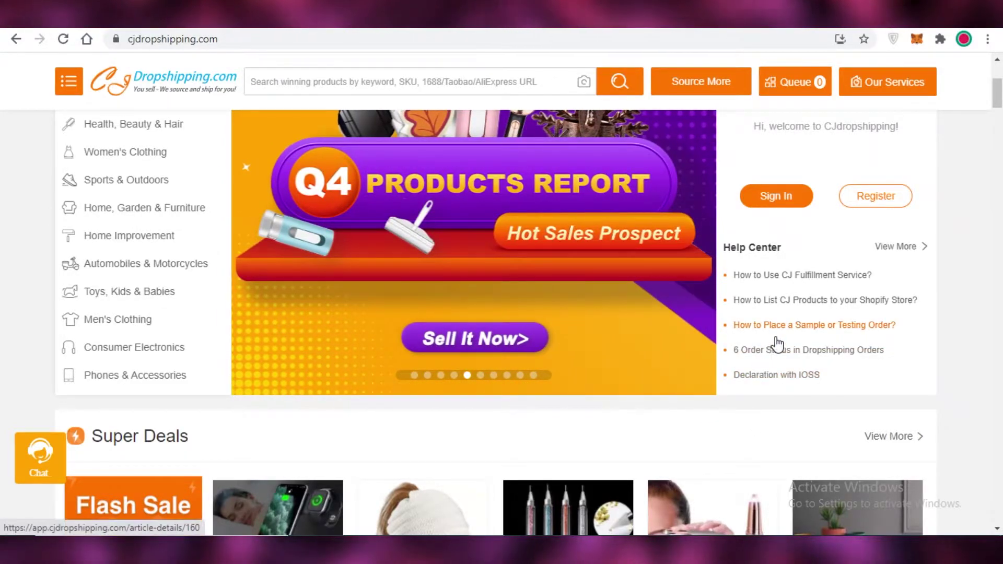
scroll(563, 185, down, 9)
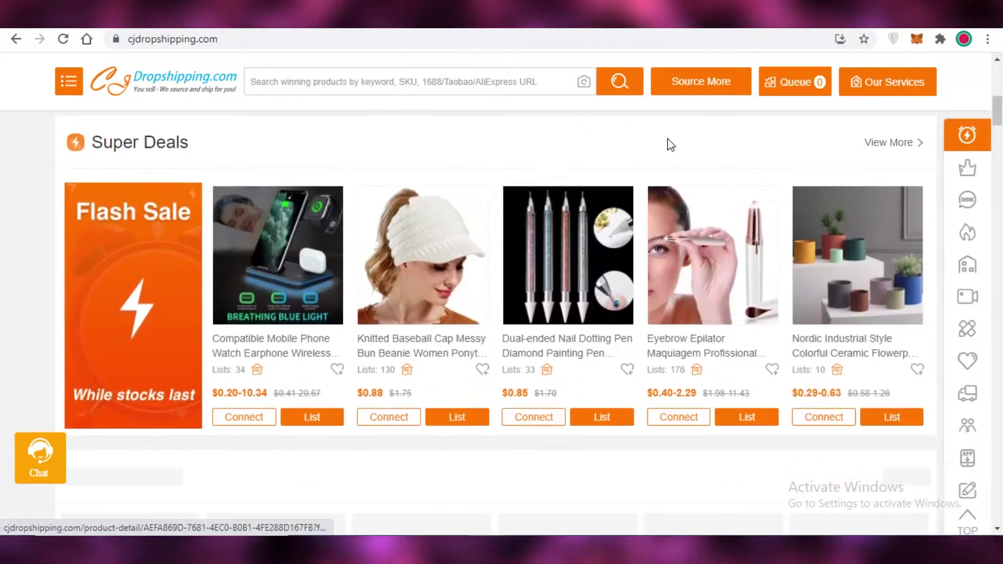
scroll(287, 260, down, 2)
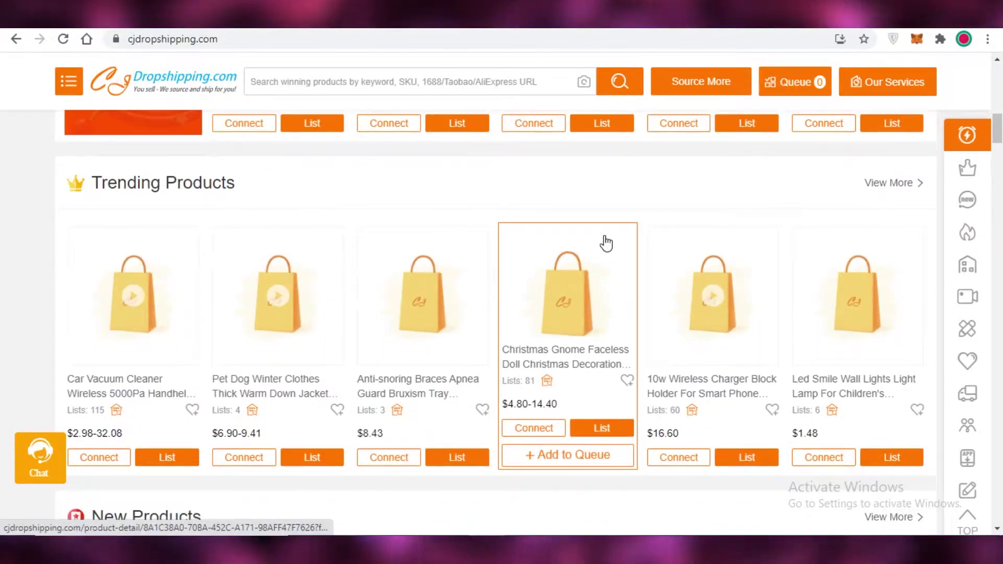
scroll(609, 245, up, 7)
scroll(625, 251, up, 1)
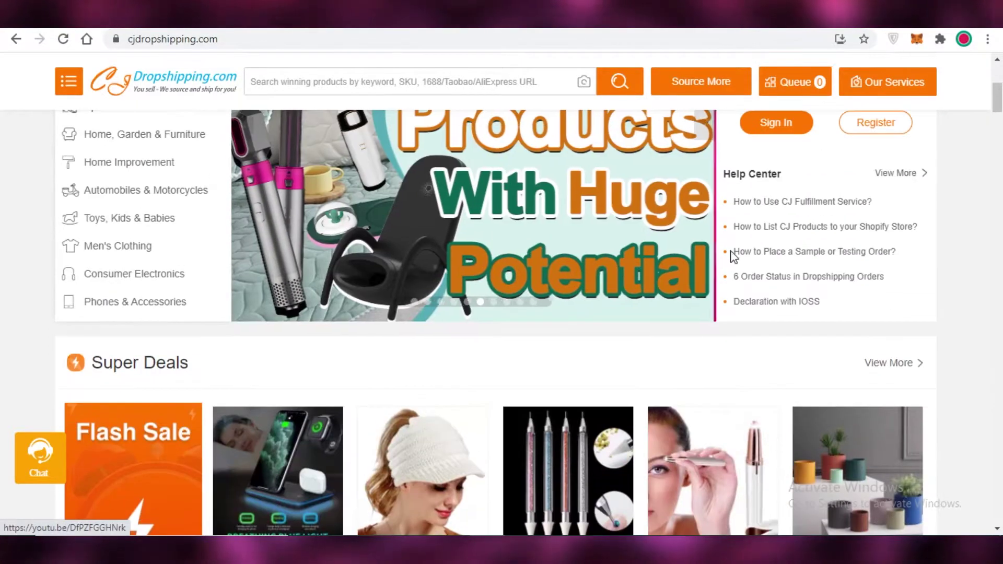
mouse_move(902, 86)
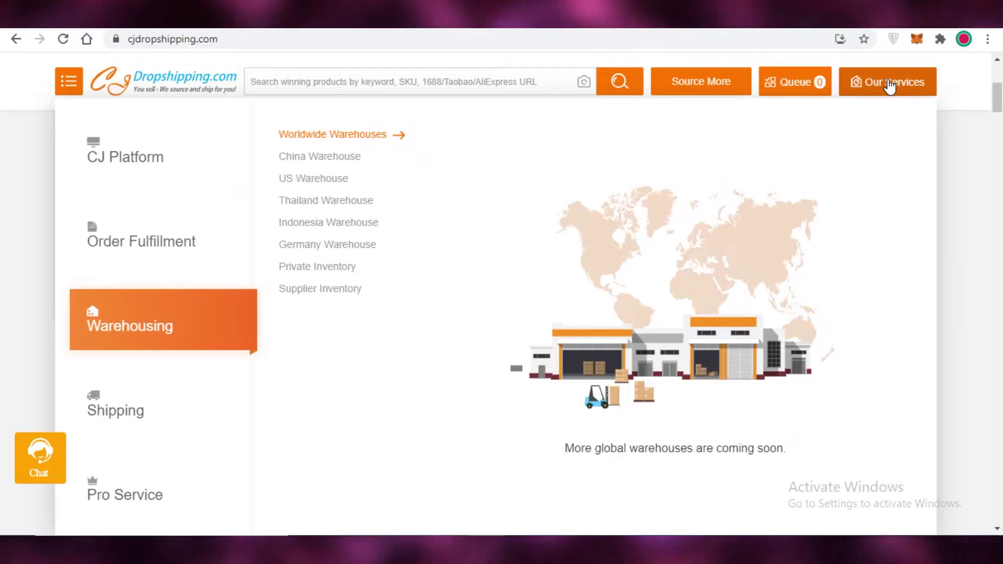
mouse_move(157, 168)
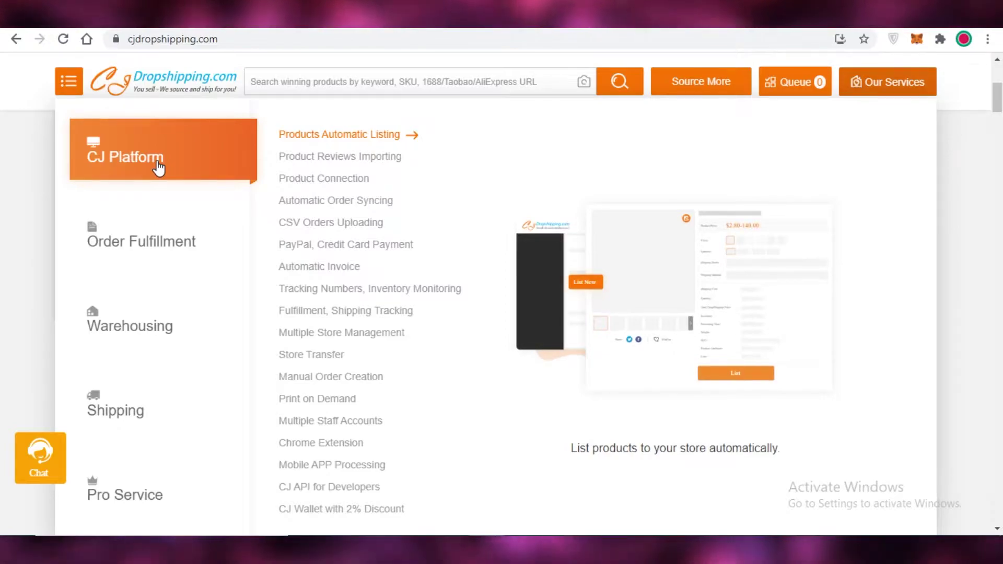
mouse_move(131, 265)
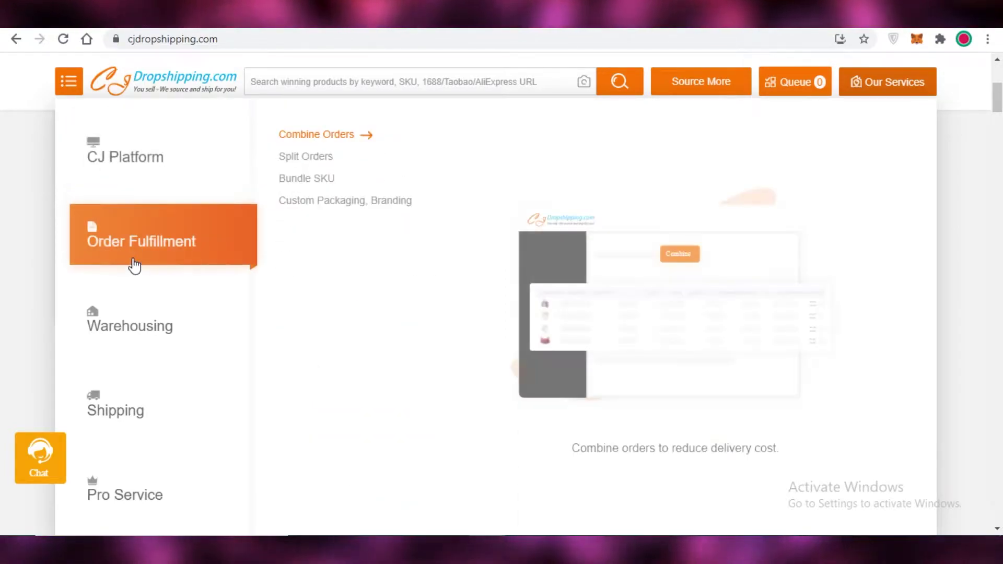
mouse_move(123, 332)
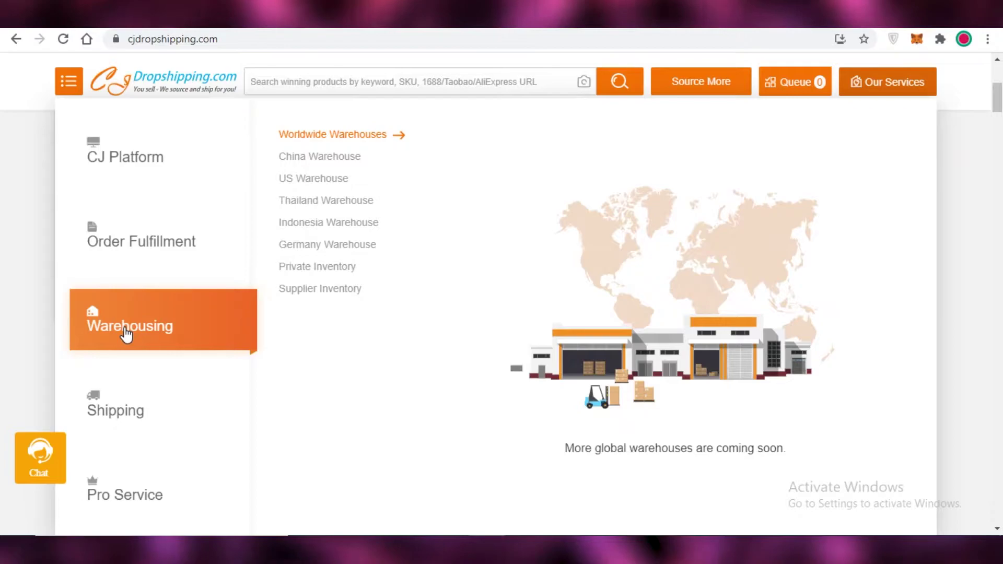
mouse_move(141, 410)
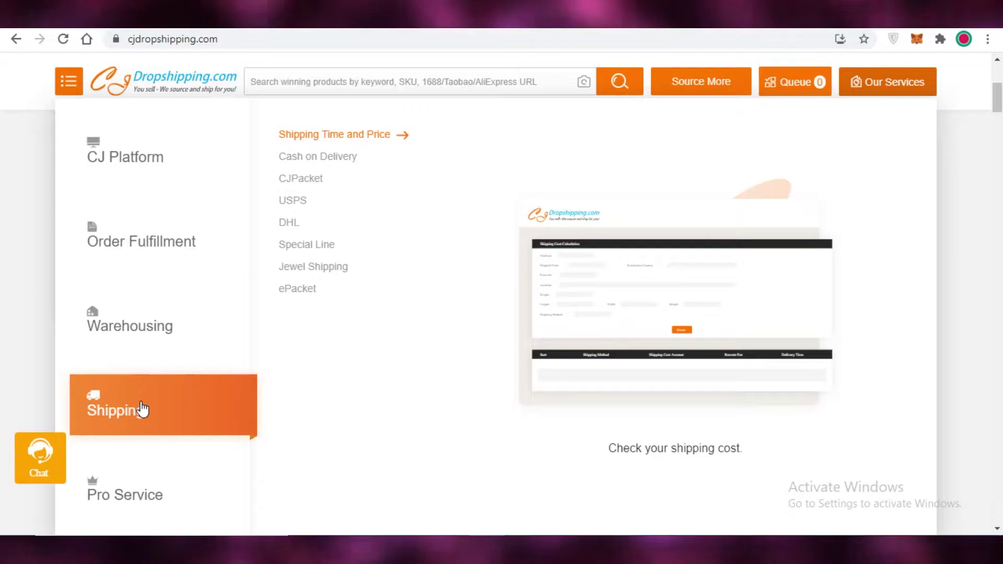
mouse_move(129, 489)
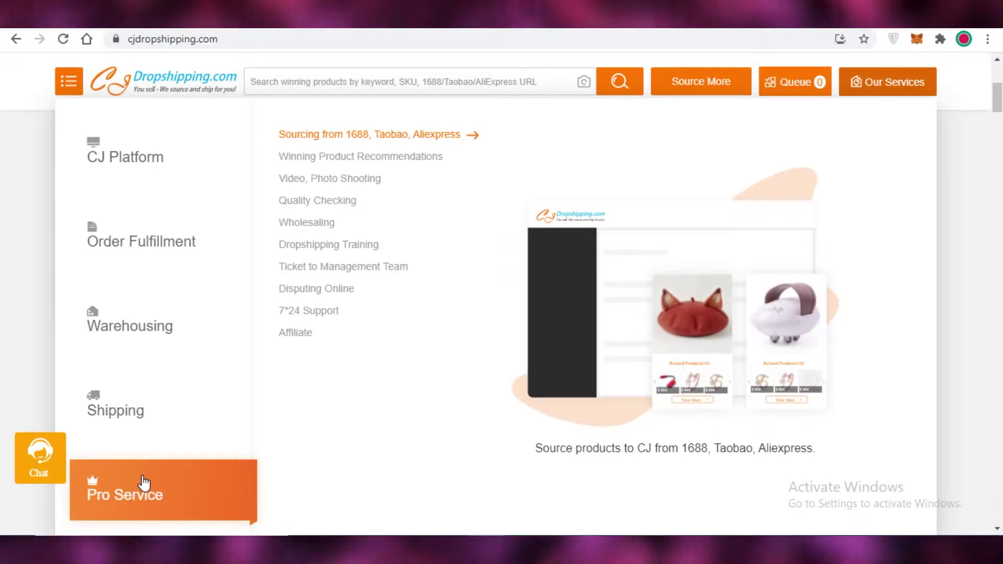
mouse_move(169, 389)
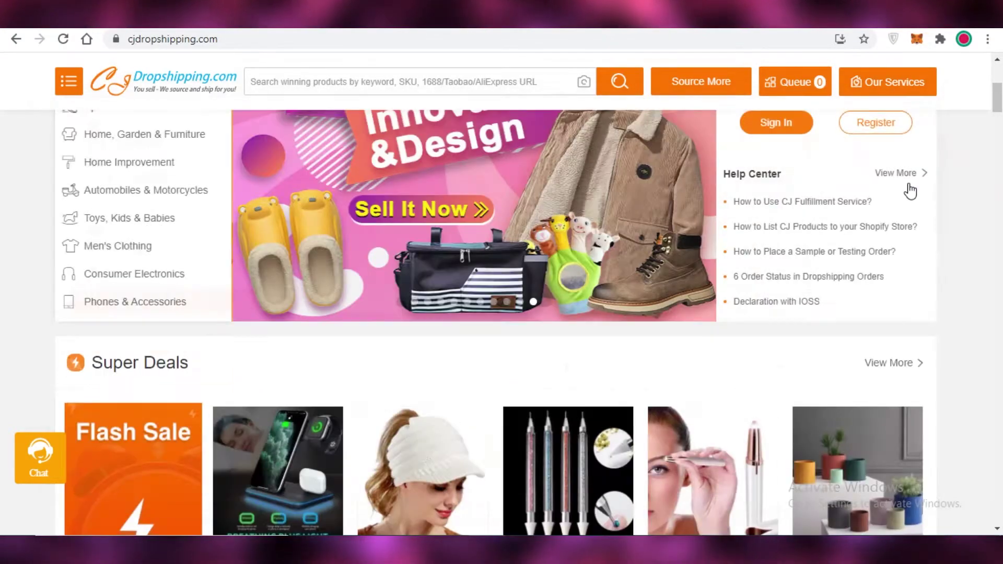
scroll(734, 254, up, 3)
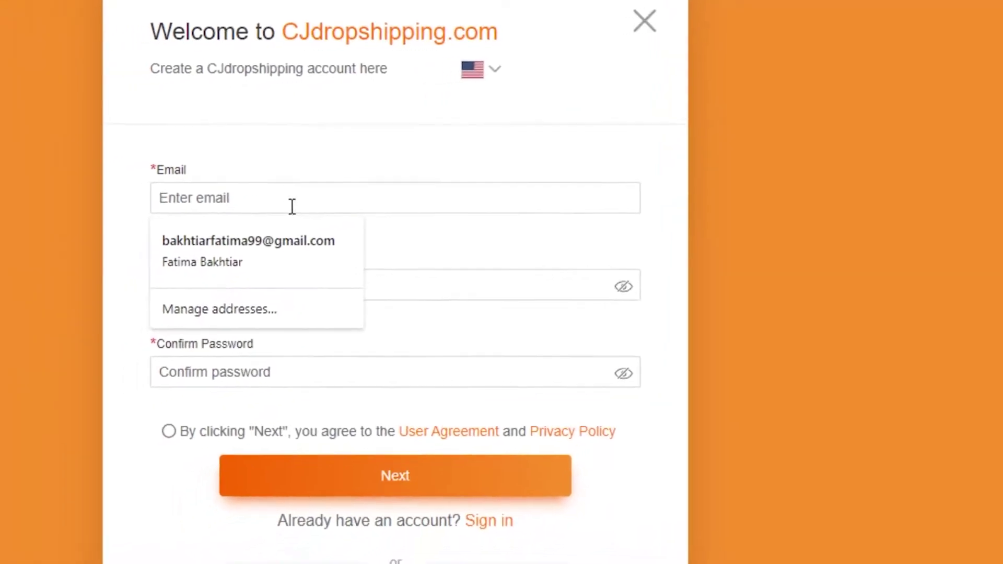
Step: Enter e-mail, password and confirmation, then submit a username, retrying after it proves taken
click(398, 255)
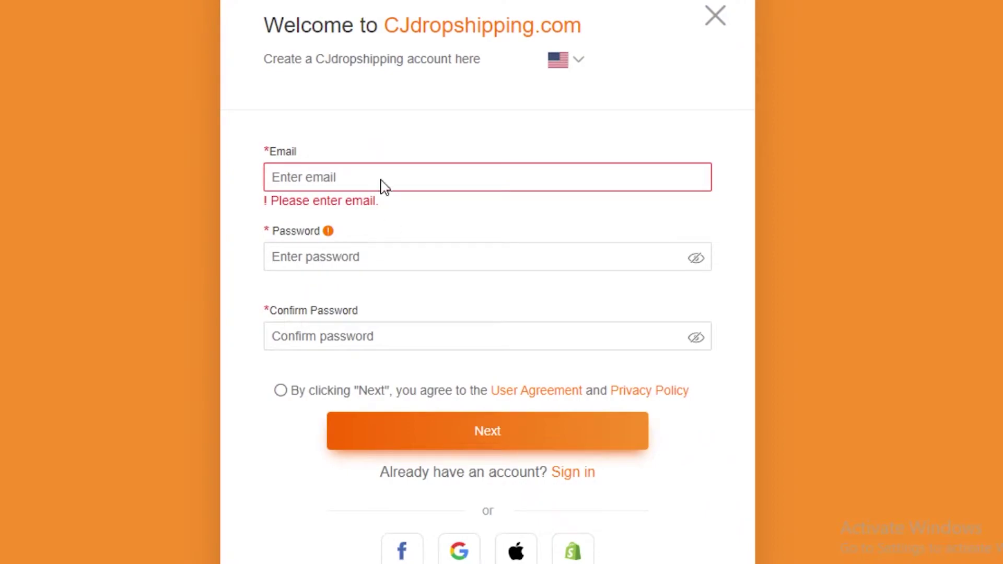
click(405, 256)
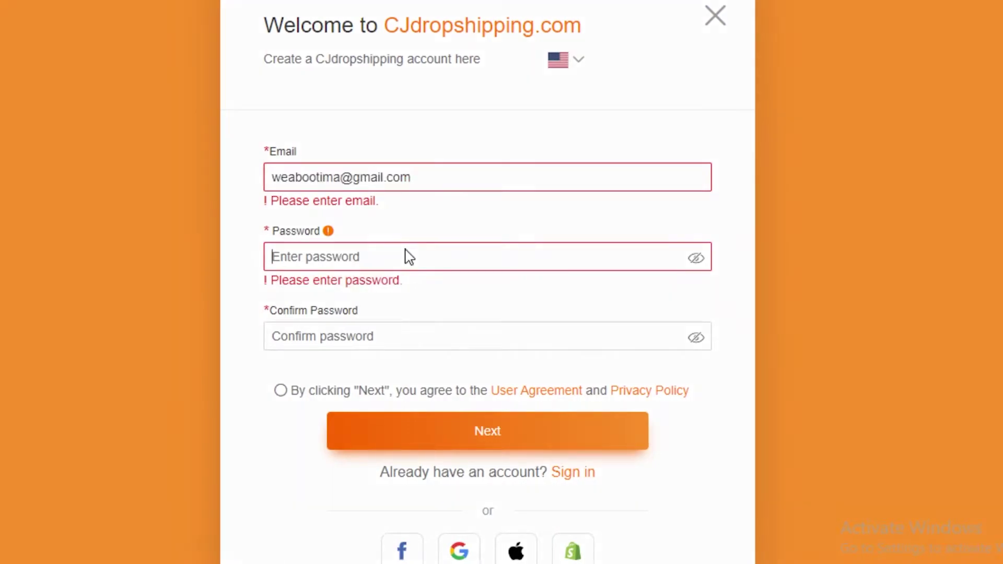
click(388, 346)
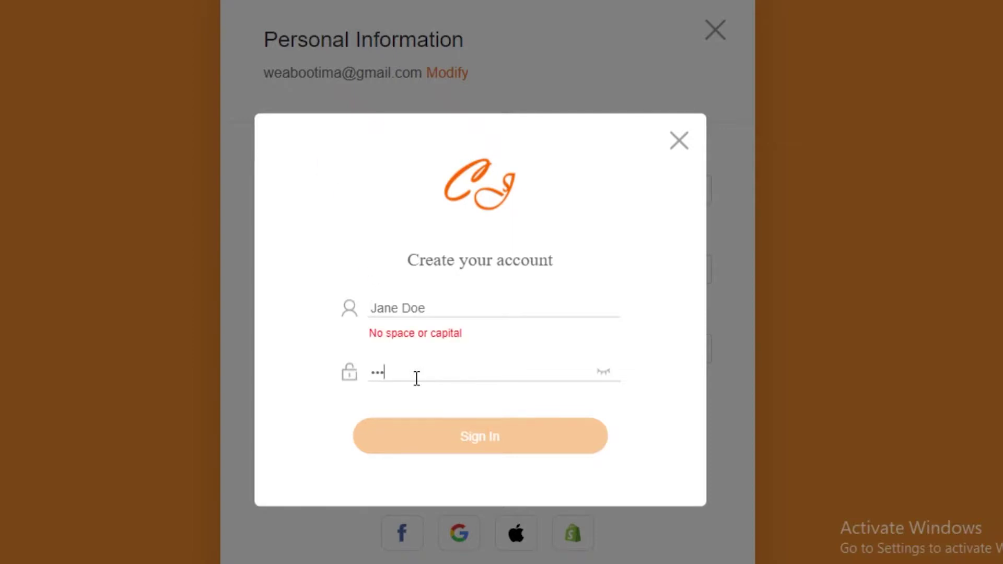
click(479, 449)
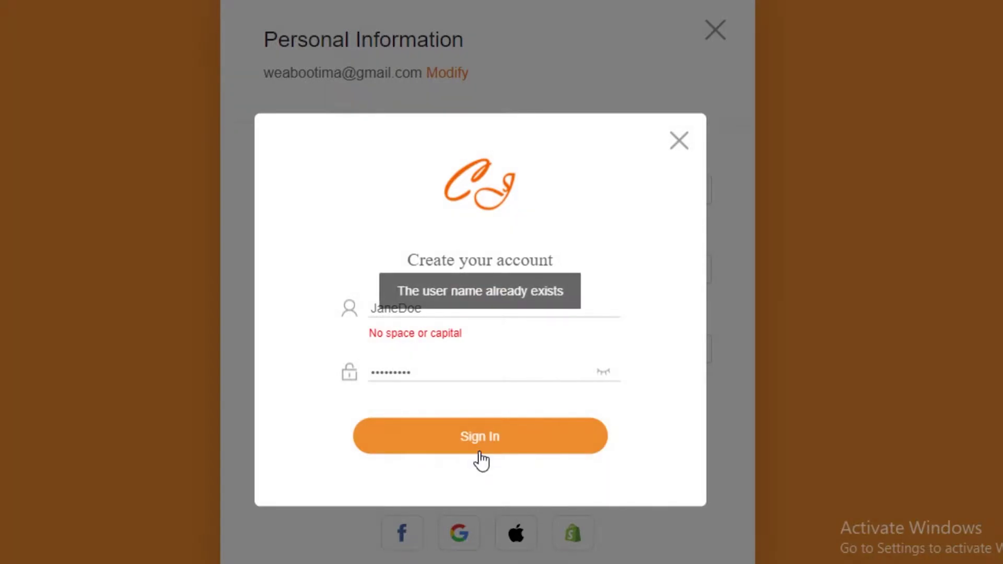
click(451, 313)
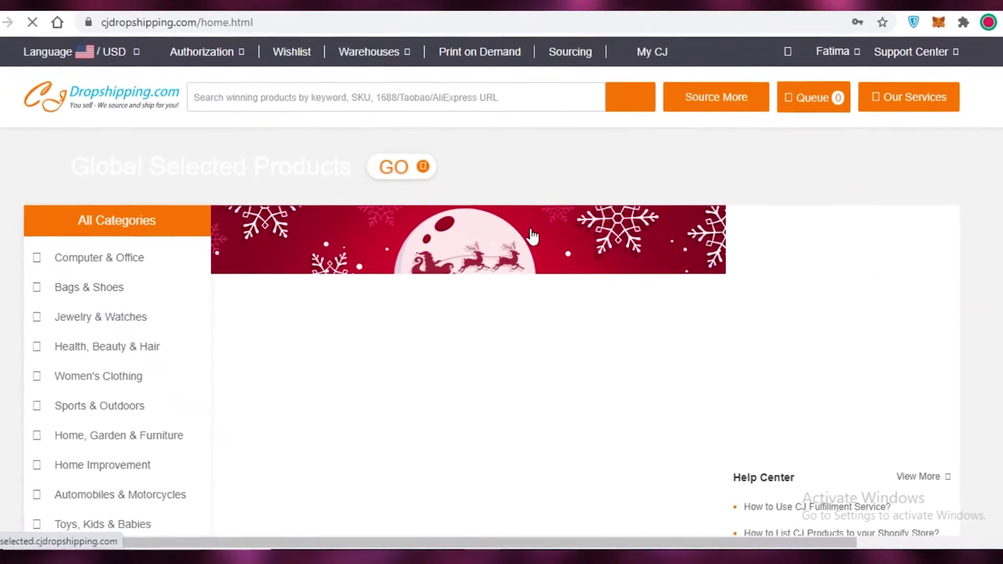
mouse_move(855, 54)
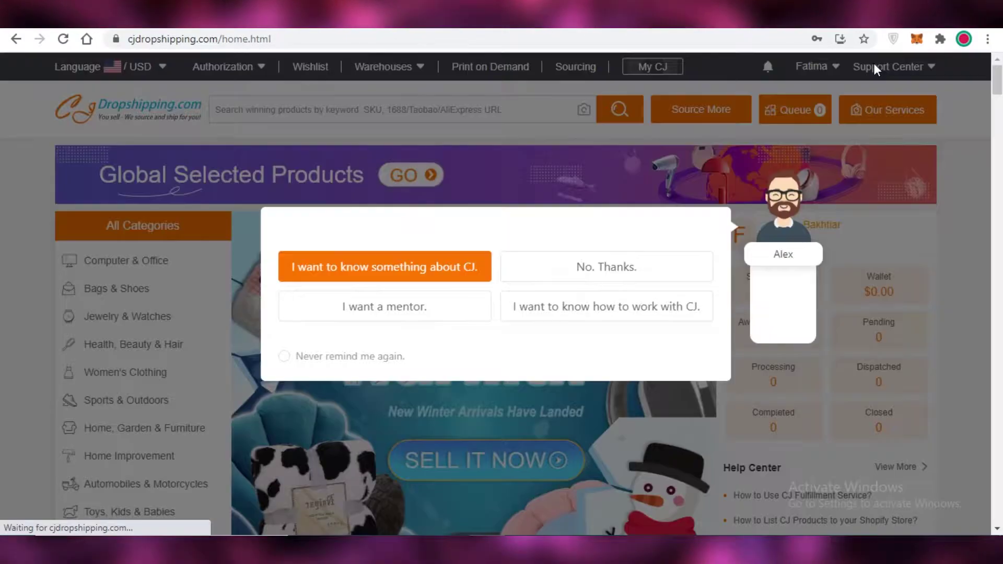
click(744, 200)
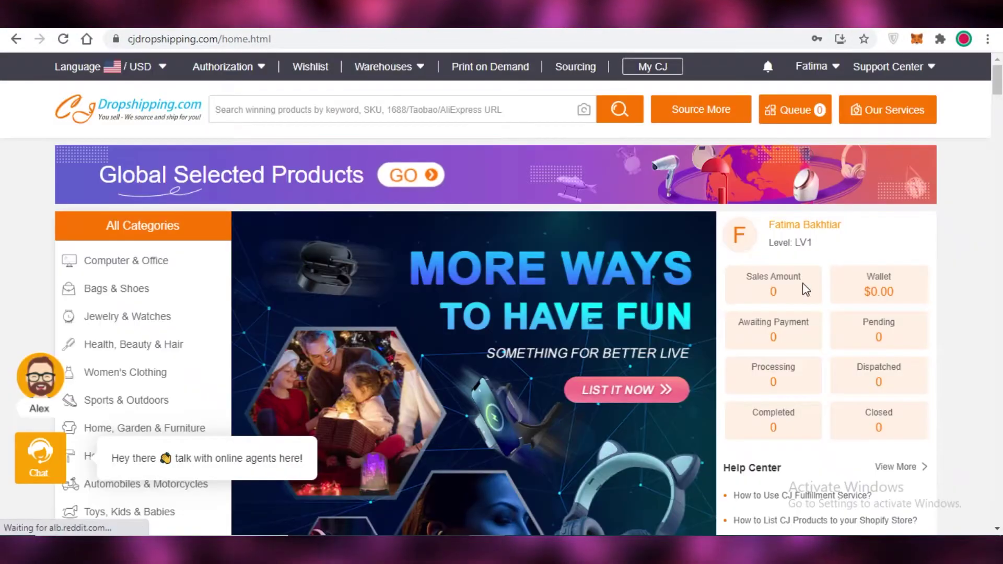
scroll(783, 251, down, 1)
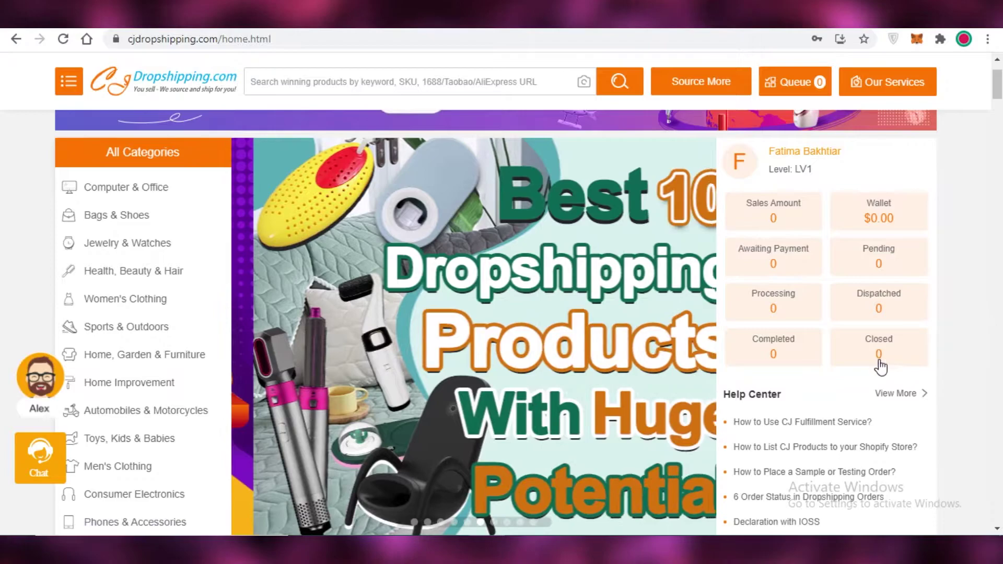
scroll(635, 233, down, 5)
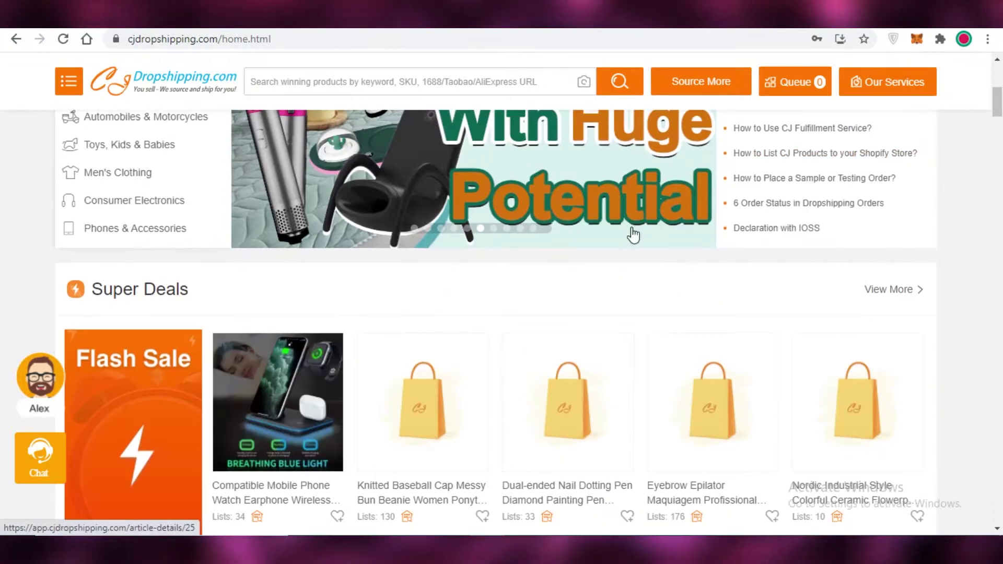
scroll(732, 157, up, 1)
scroll(814, 78, up, 5)
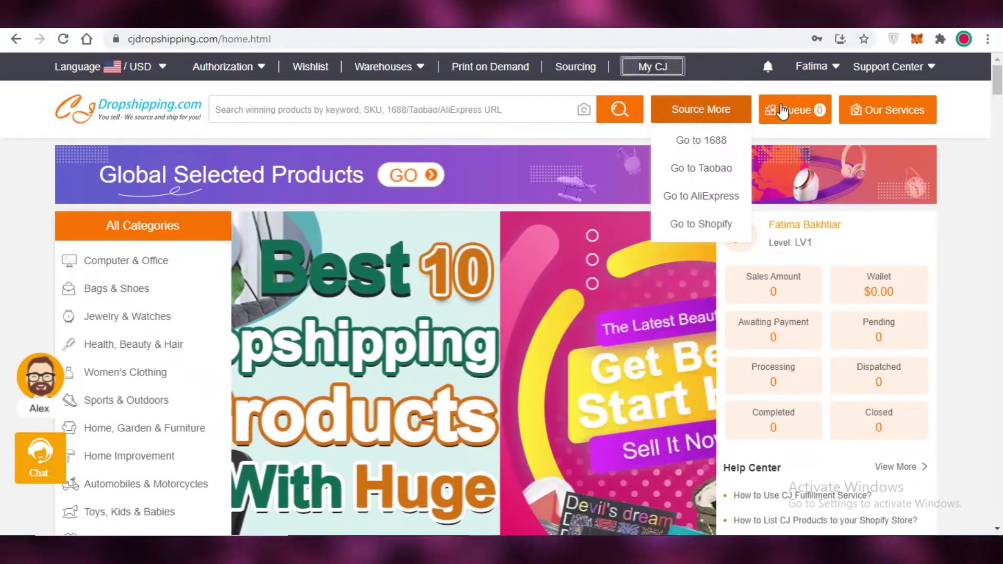
Step: Open the account Profile page and switch to its empty Consignee Management tab
mouse_move(828, 74)
click(830, 100)
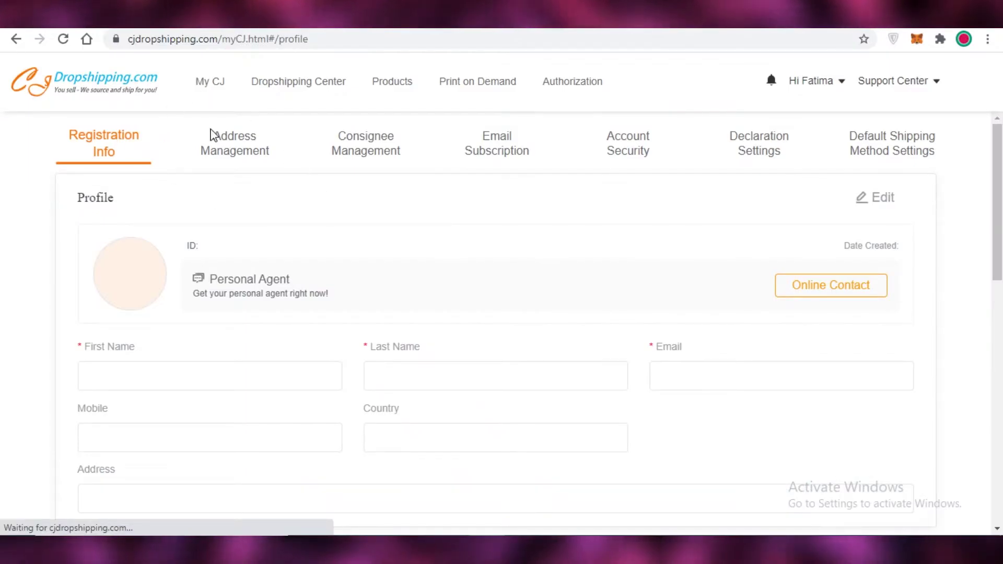
scroll(358, 139, down, 4)
scroll(68, 410, down, 15)
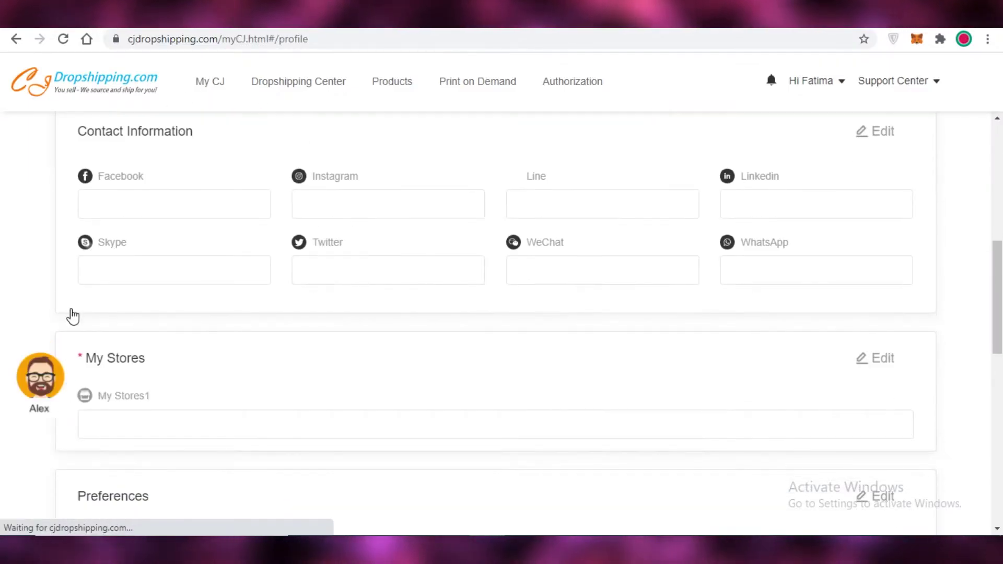
scroll(312, 315, up, 20)
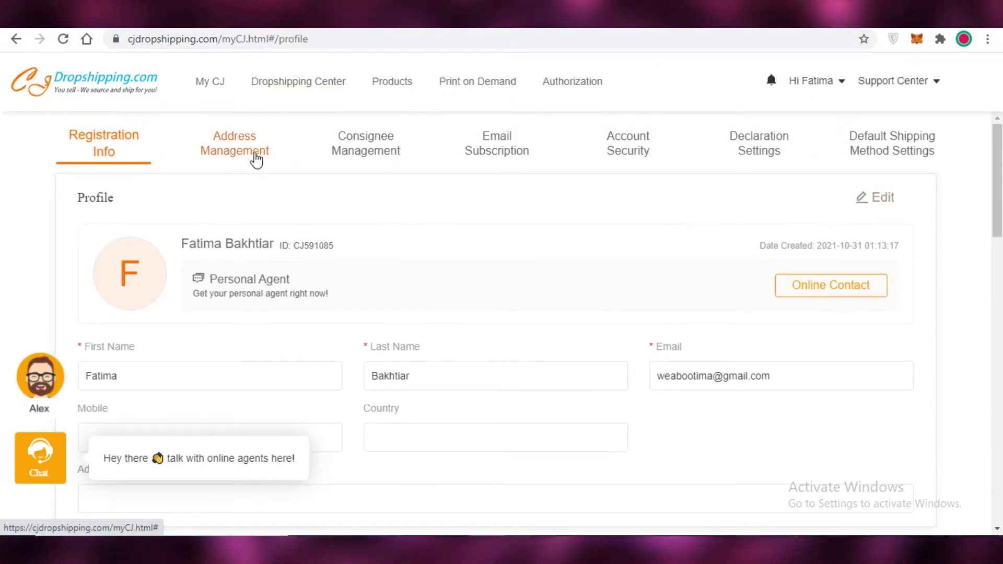
click(347, 150)
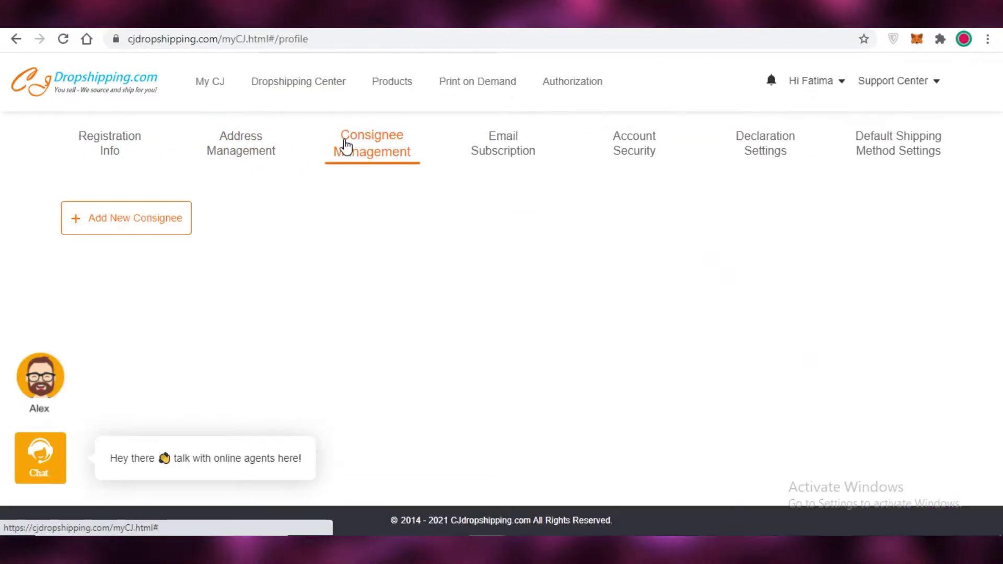
click(104, 231)
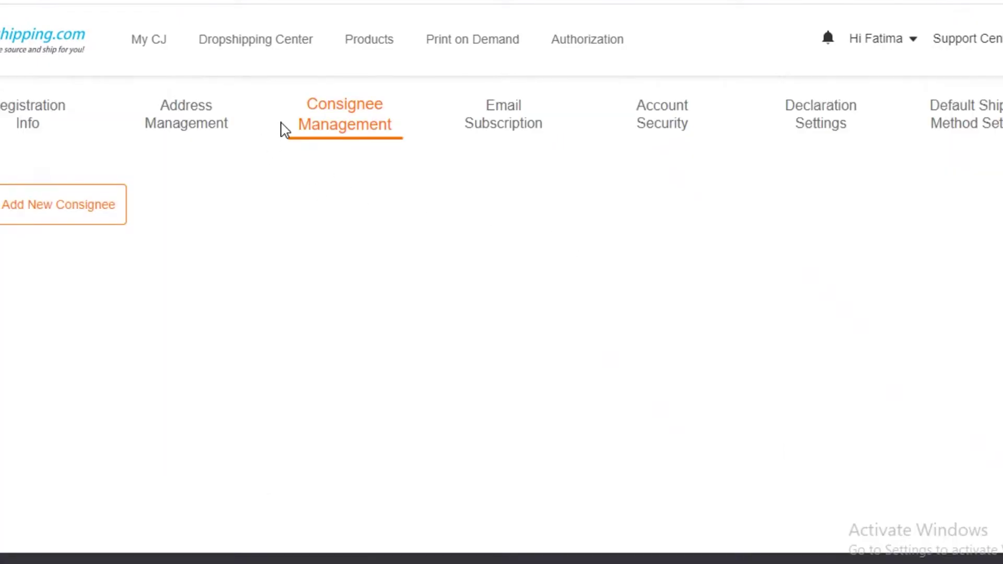
click(81, 209)
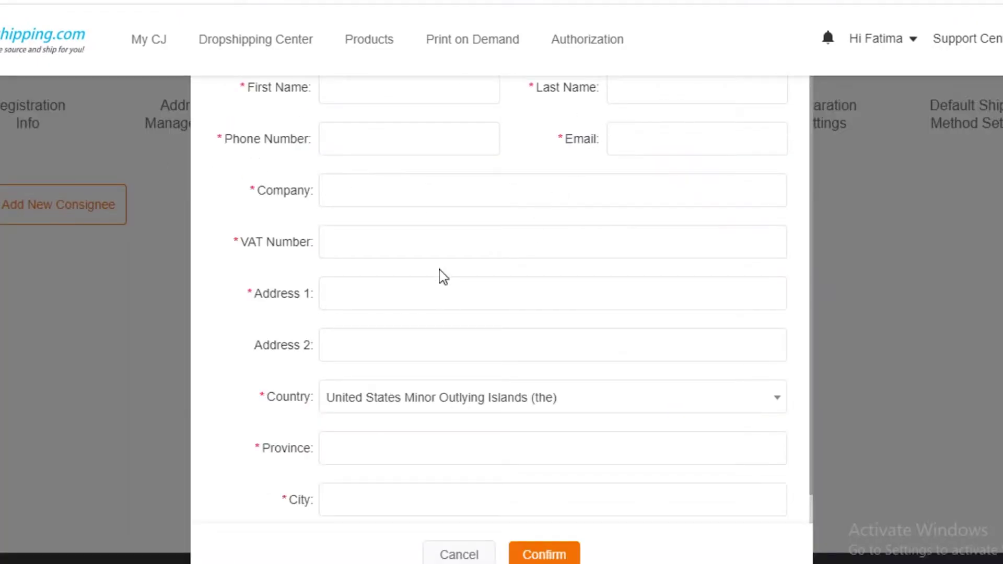
scroll(377, 180, down, 2)
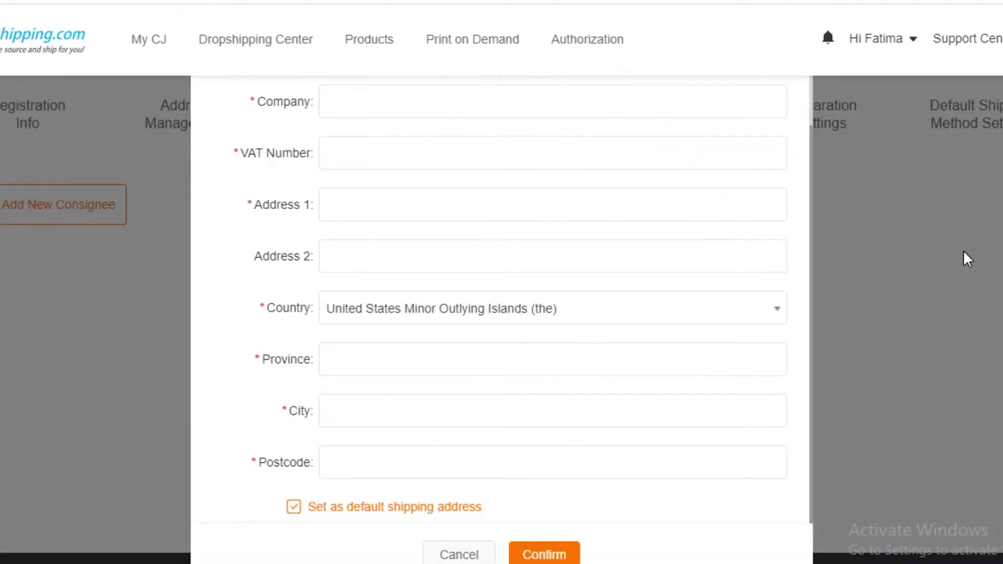
click(540, 316)
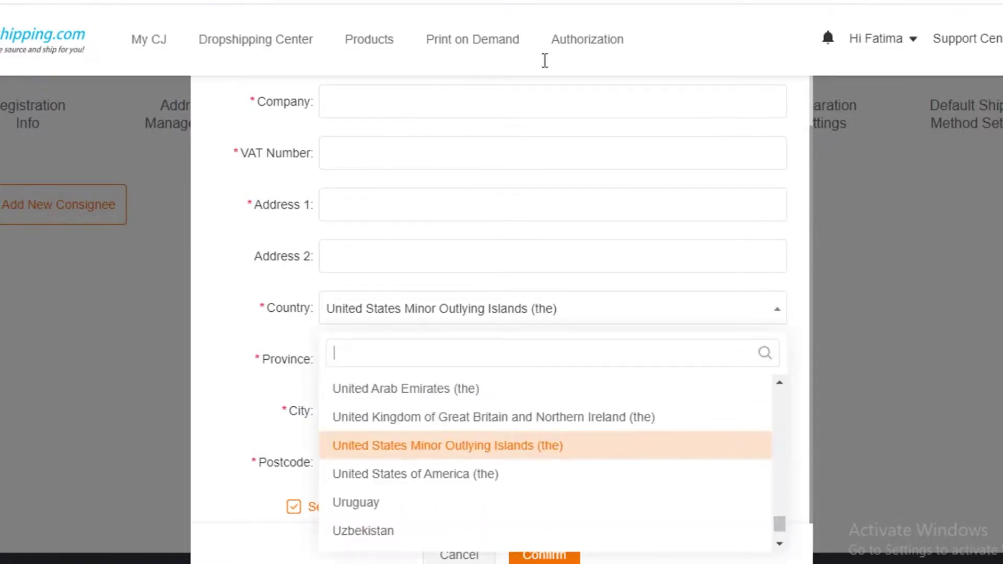
scroll(484, 381, down, 5)
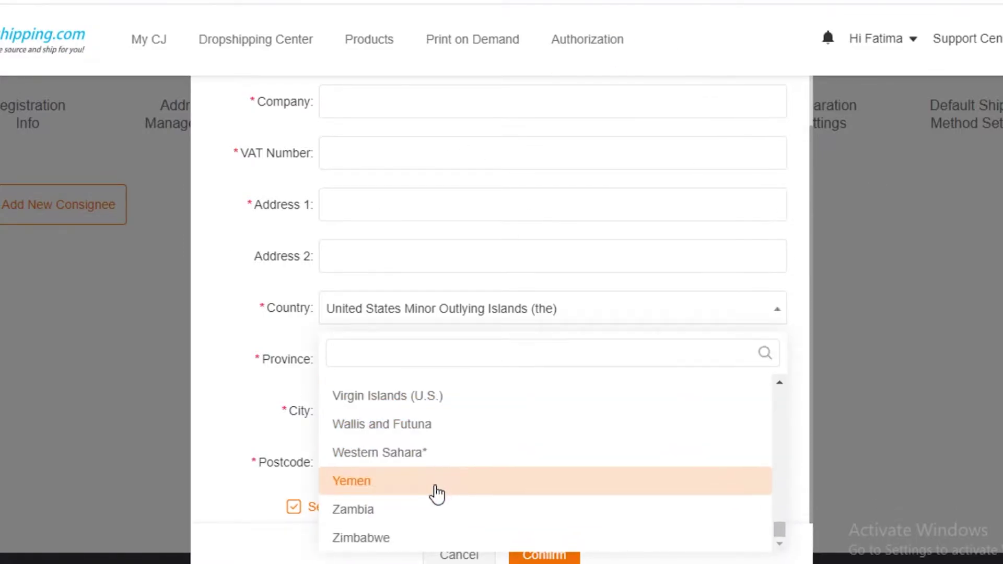
scroll(432, 493, up, 10)
scroll(445, 519, up, 20)
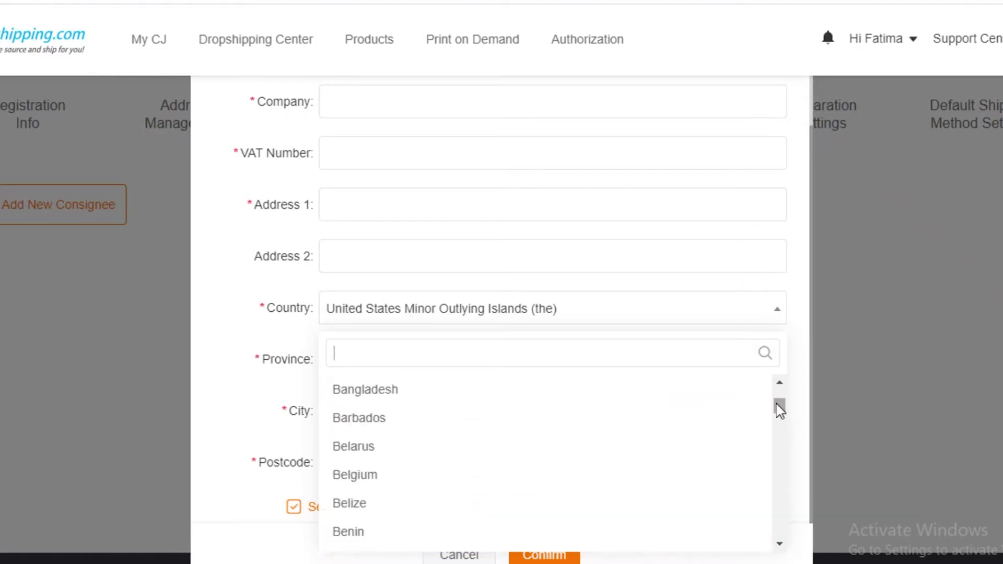
scroll(553, 385, up, 6)
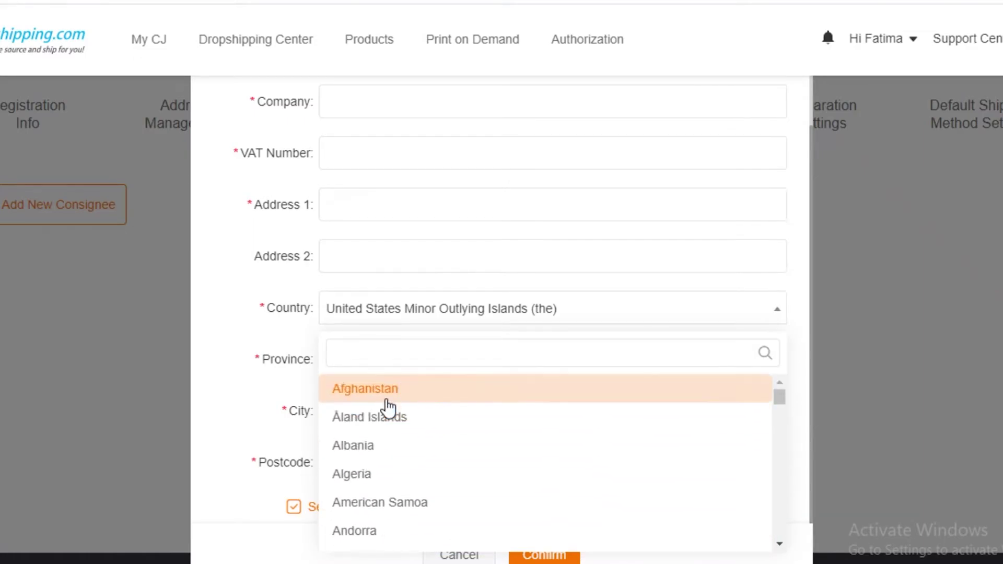
click(830, 306)
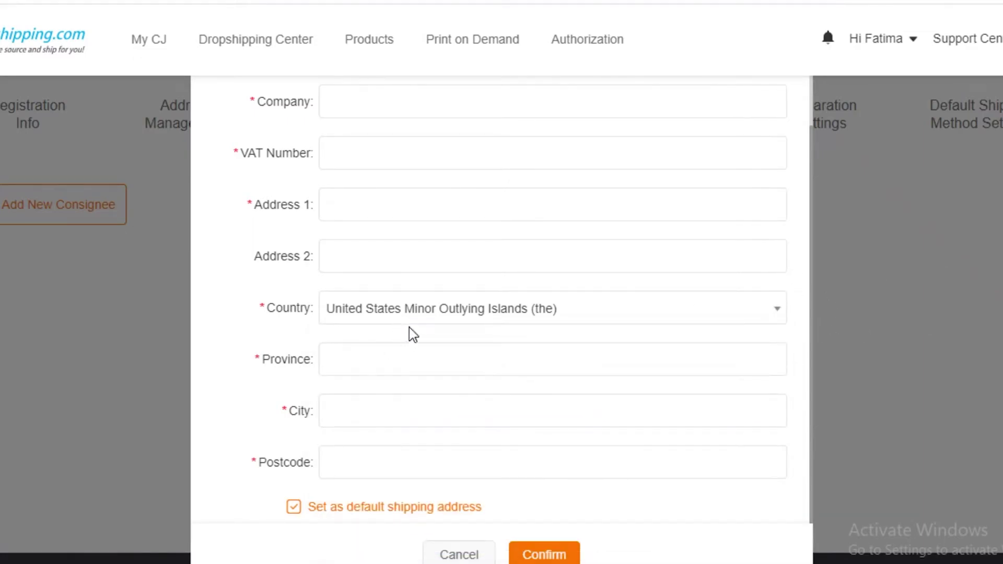
click(416, 313)
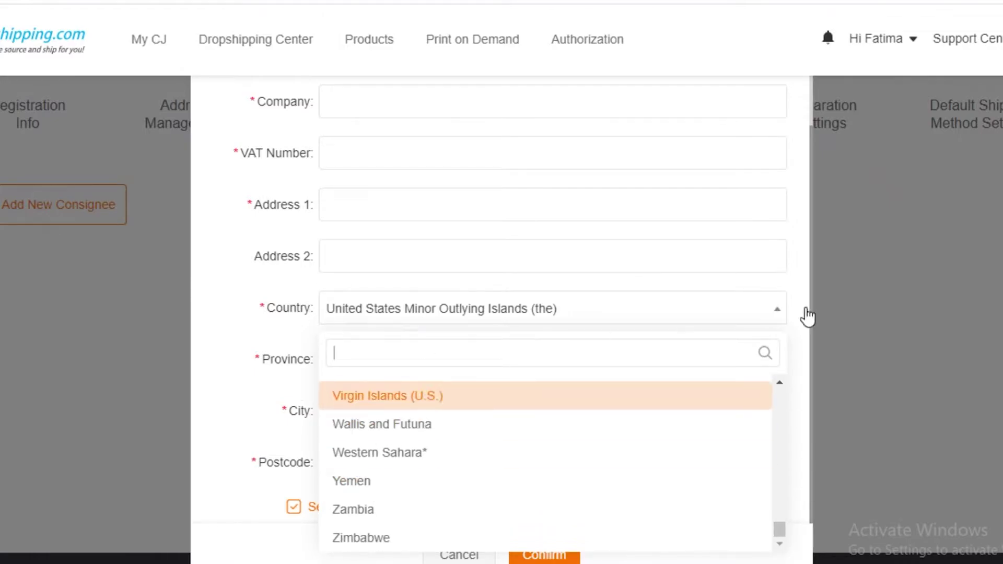
click(939, 290)
click(451, 555)
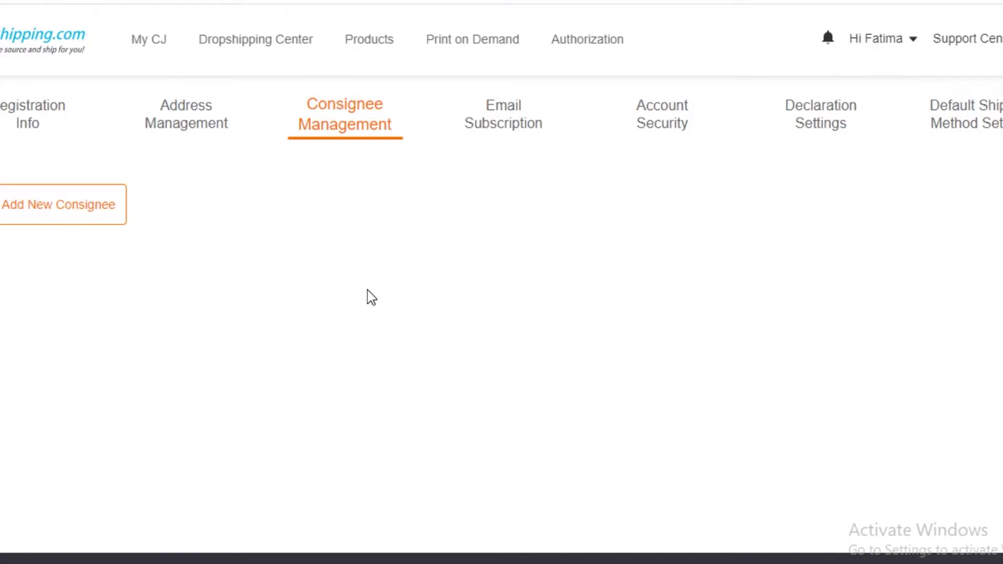
Step: Unsubscribe from Sourcing, Ordering, Tickets and Inventory e-mails, keeping Disputes, then show Account Security
click(532, 132)
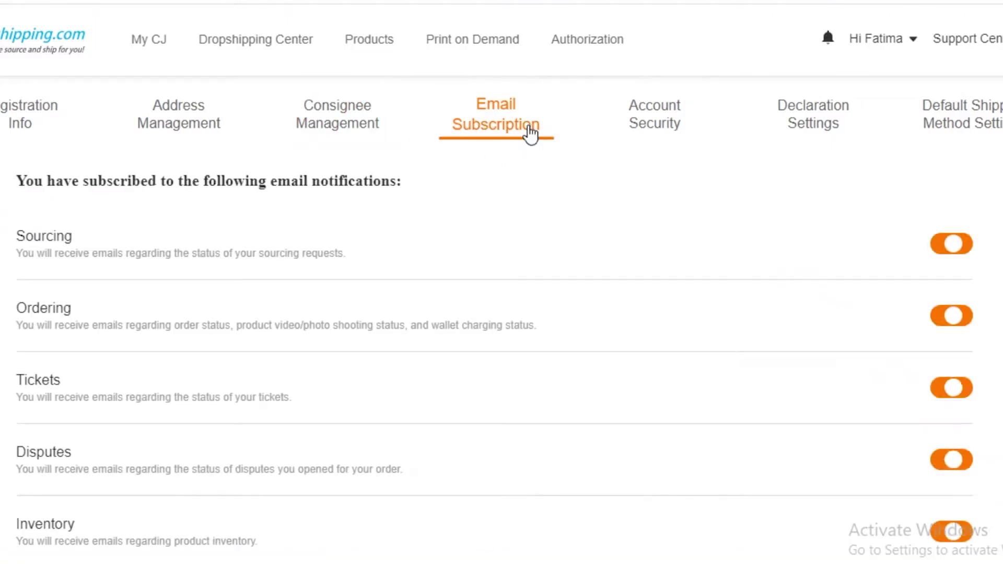
click(957, 313)
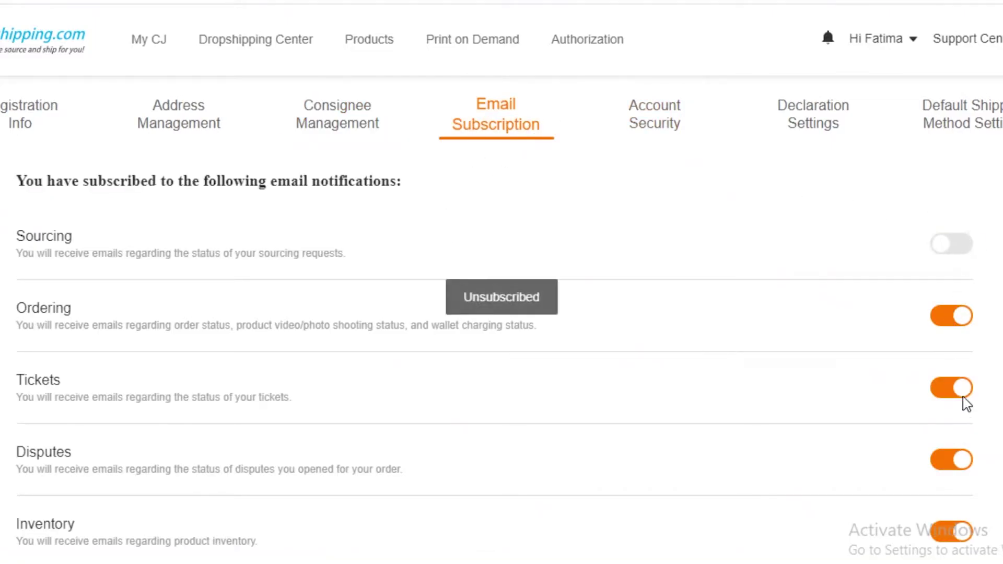
click(956, 534)
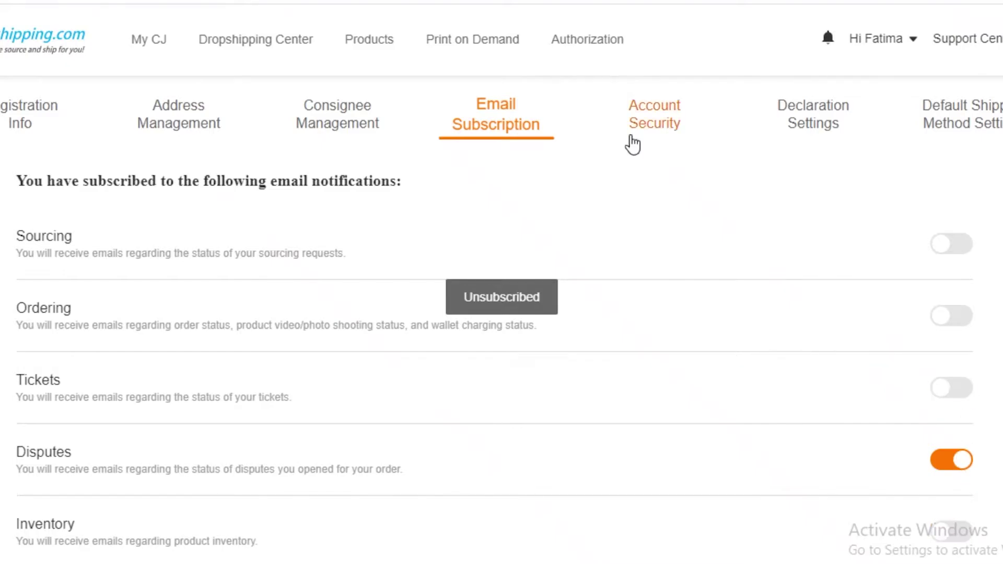
click(640, 126)
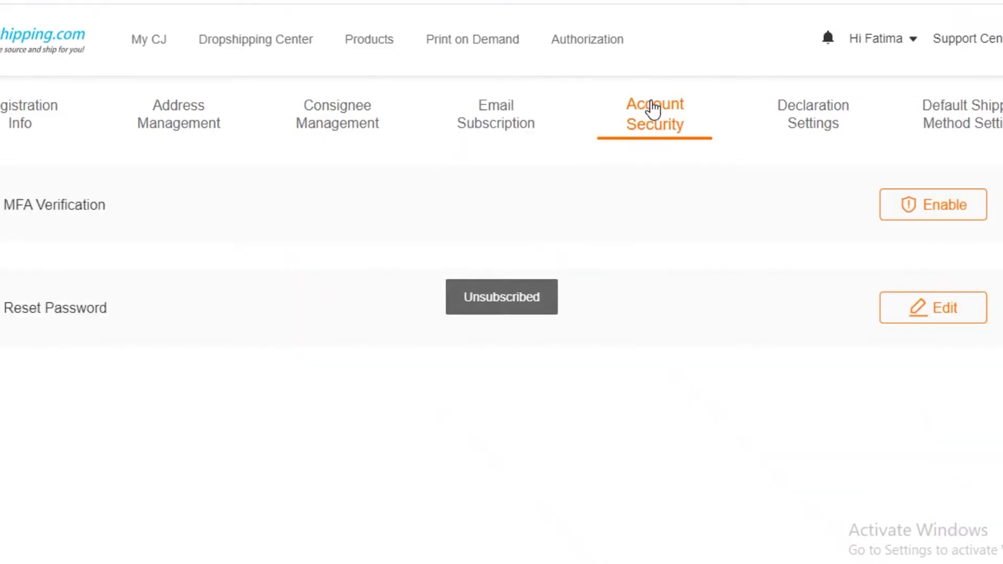
Step: Open Declaration Settings and read through the IOSS setup and its help tooltips
click(787, 123)
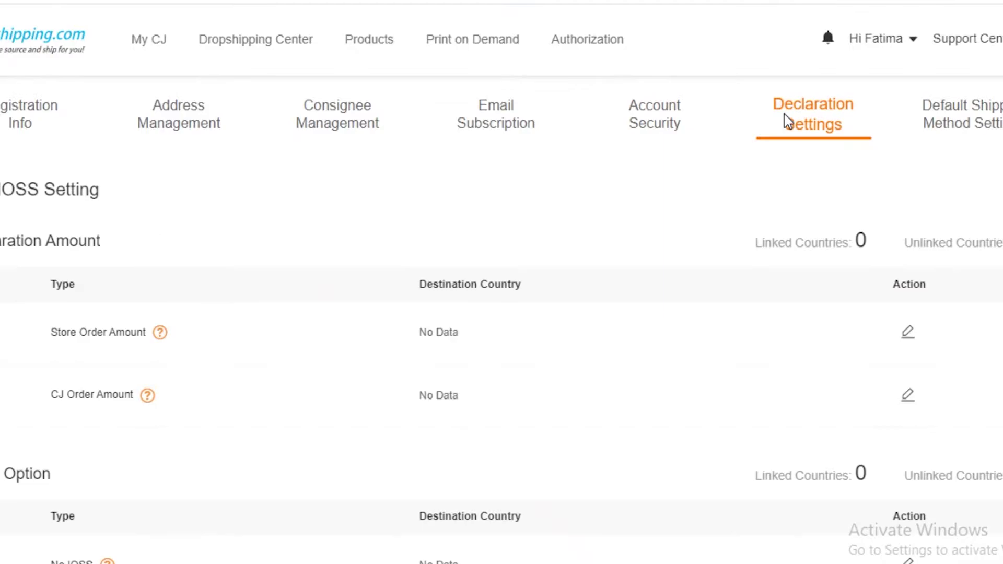
scroll(349, 313, down, 2)
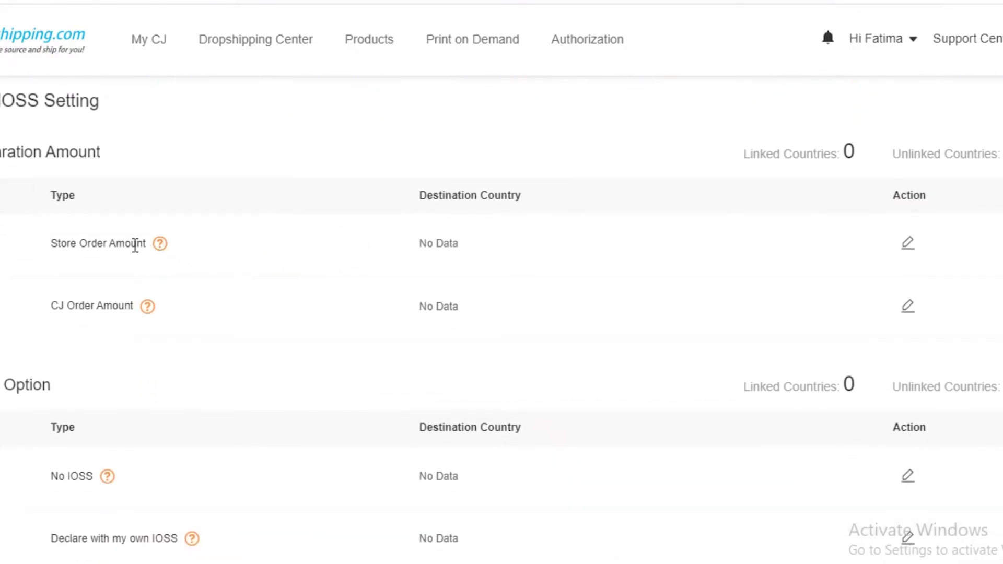
mouse_move(161, 246)
scroll(412, 137, down, 3)
scroll(391, 156, up, 2)
mouse_move(148, 219)
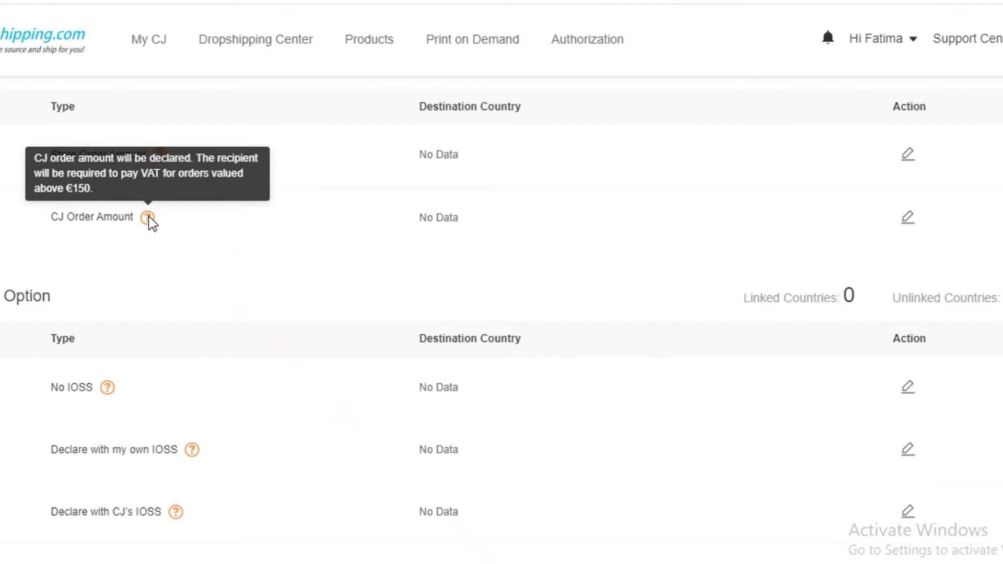
scroll(153, 231, down, 8)
scroll(521, 91, up, 10)
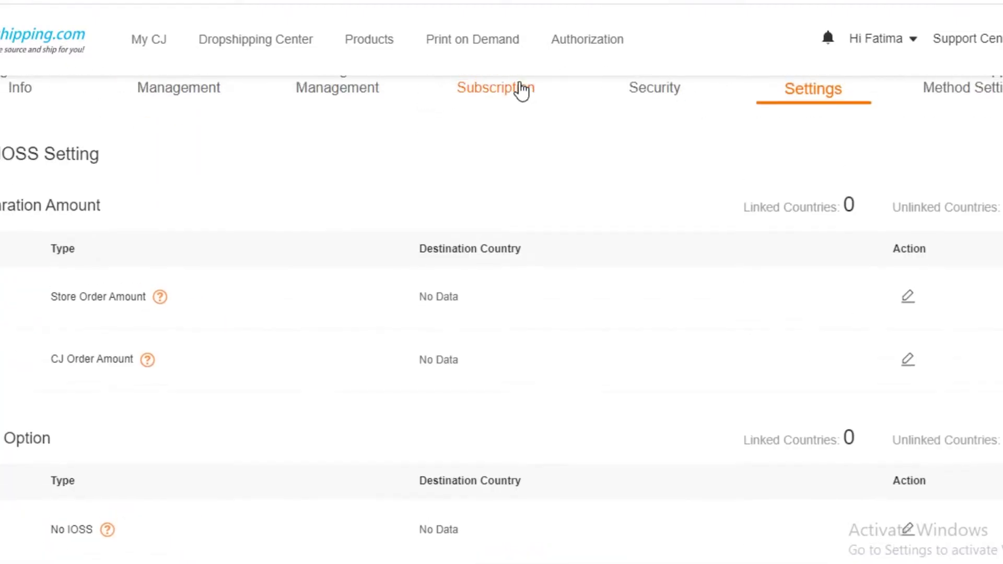
scroll(522, 90, up, 1)
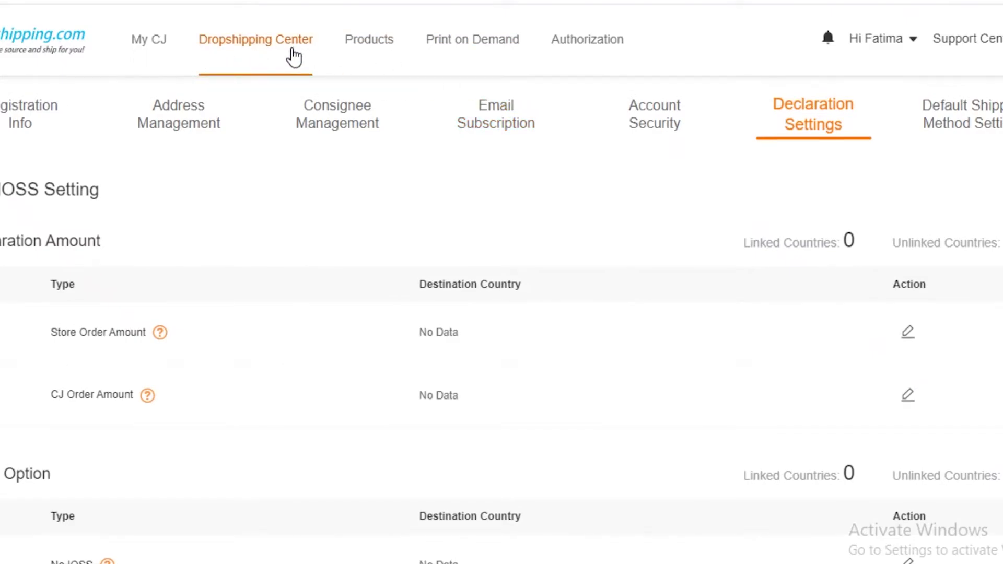
Step: Enter the Dropshipping Center, dismiss the IOSS notice, and expand My CJ to reach Sourcing
click(293, 48)
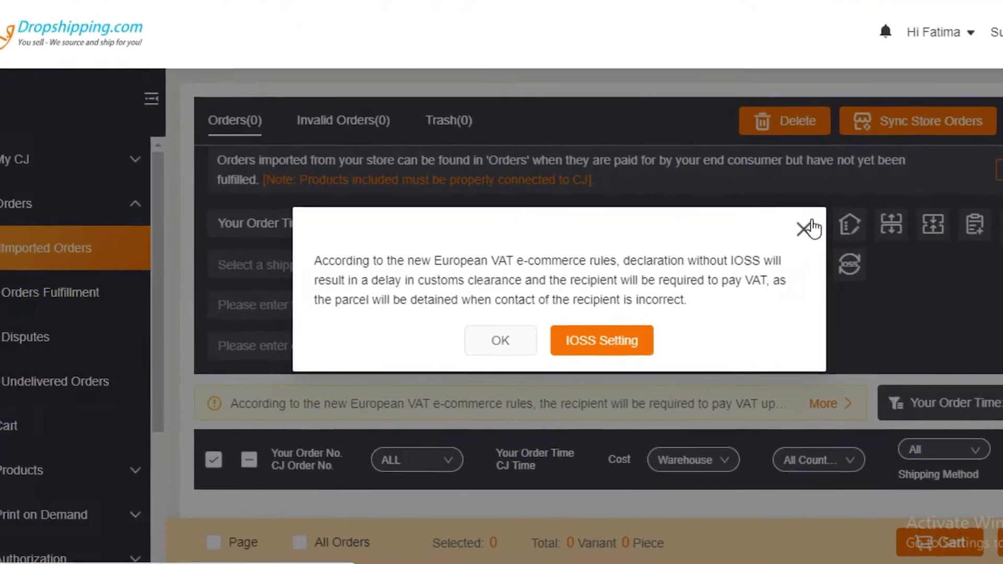
click(803, 228)
scroll(762, 235, down, 5)
scroll(763, 235, up, 5)
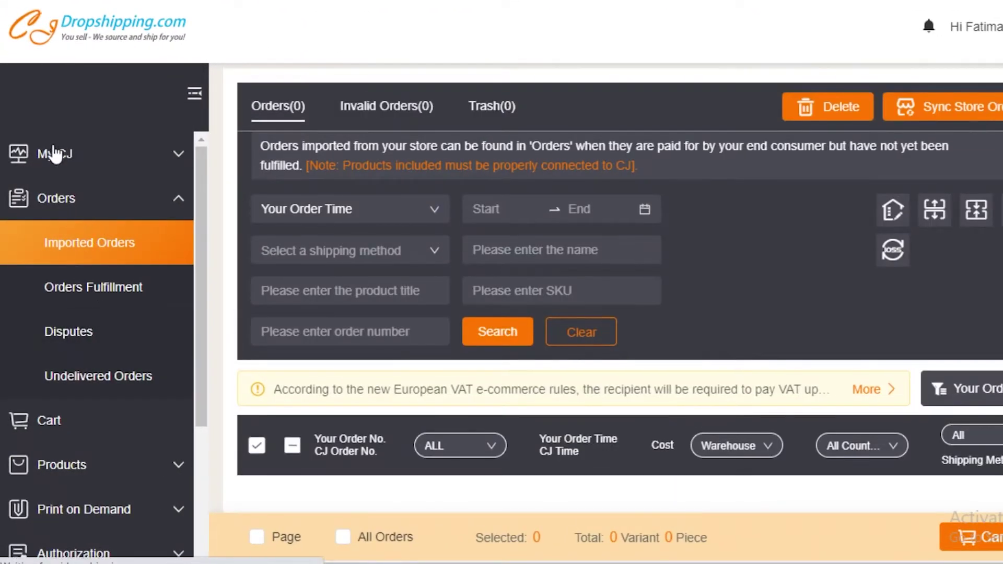
click(54, 154)
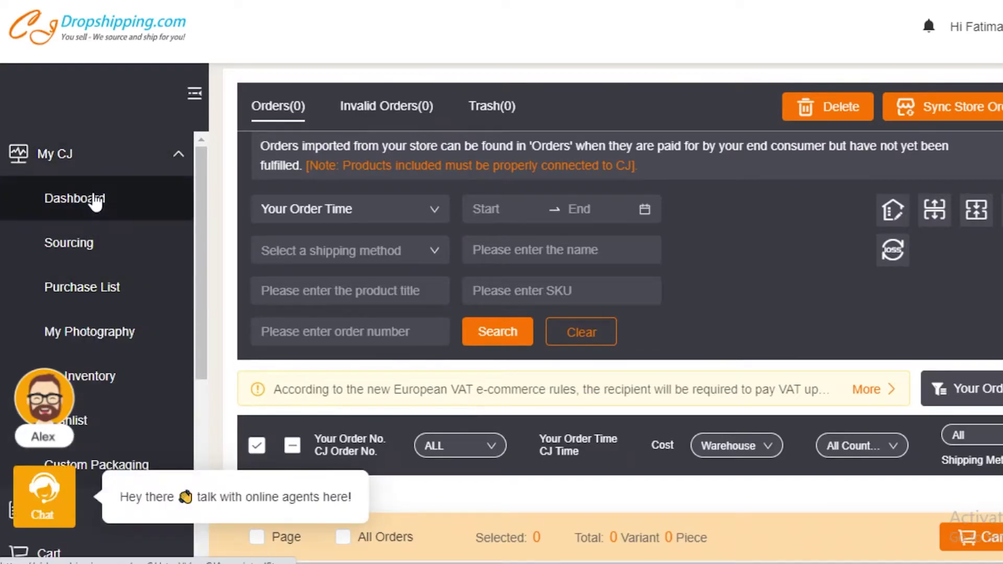
scroll(112, 253, down, 2)
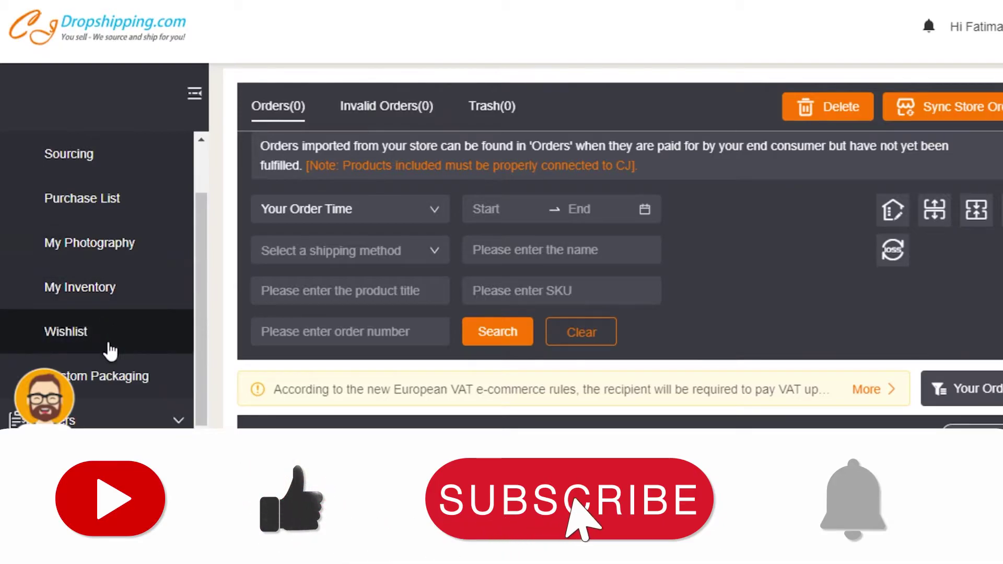
scroll(111, 349, down, 2)
scroll(112, 314, up, 4)
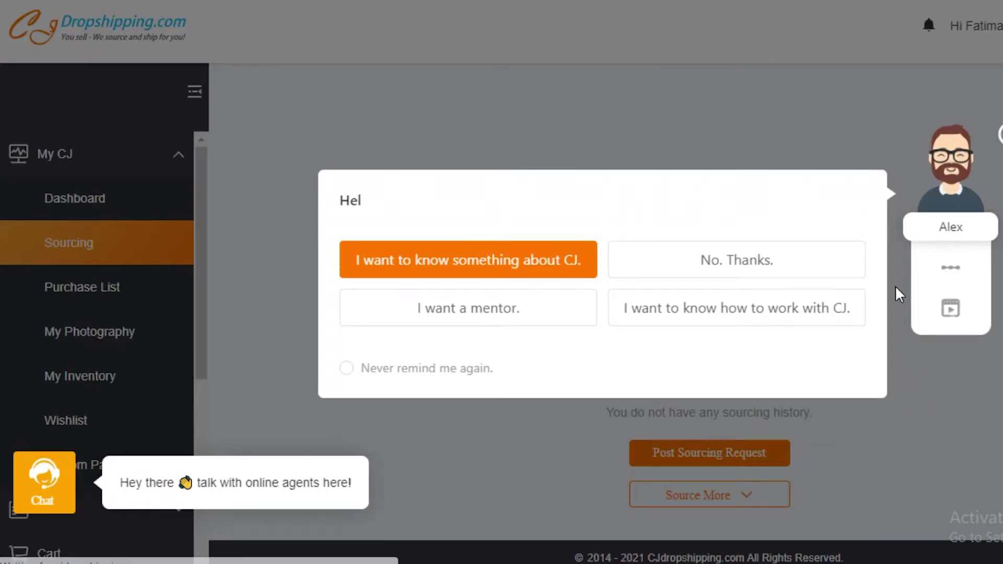
Step: Dismiss the chat popup and start a new Individual Product sourcing request
click(898, 293)
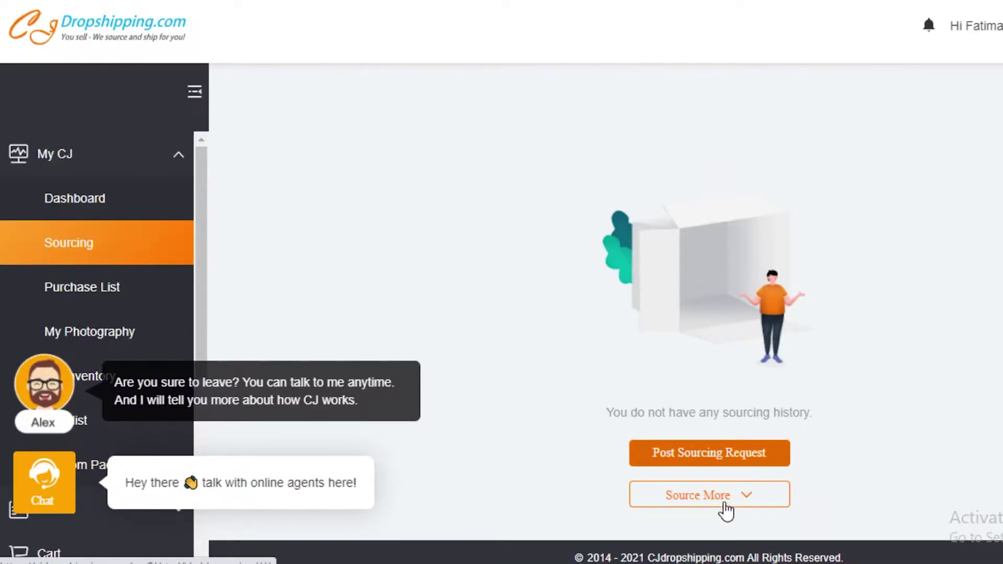
click(726, 451)
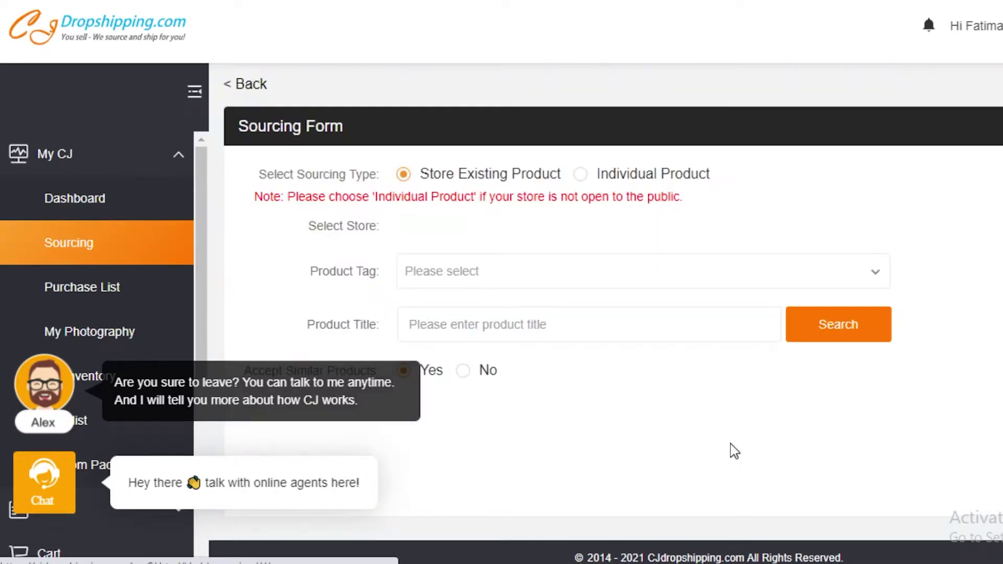
click(418, 313)
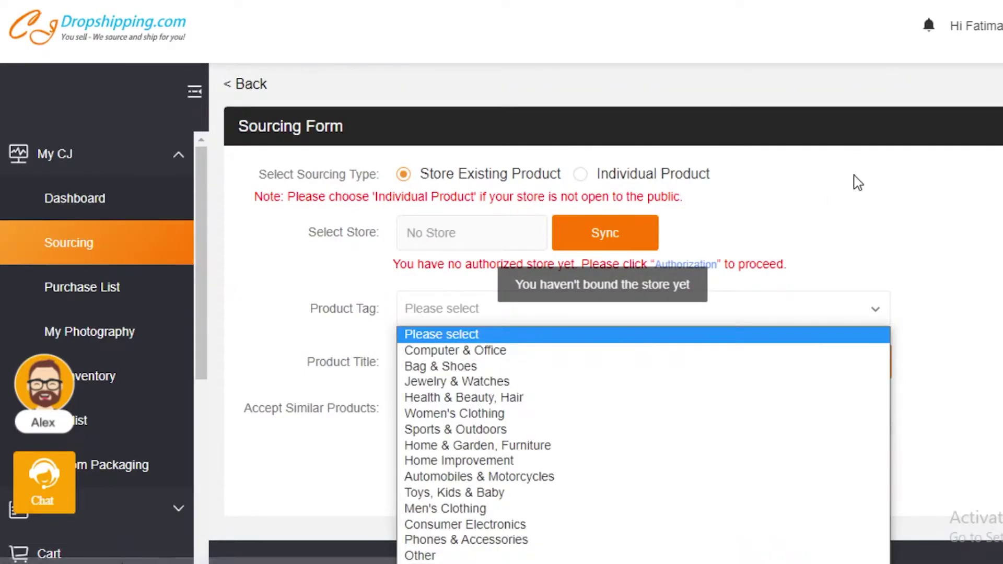
click(852, 180)
click(581, 174)
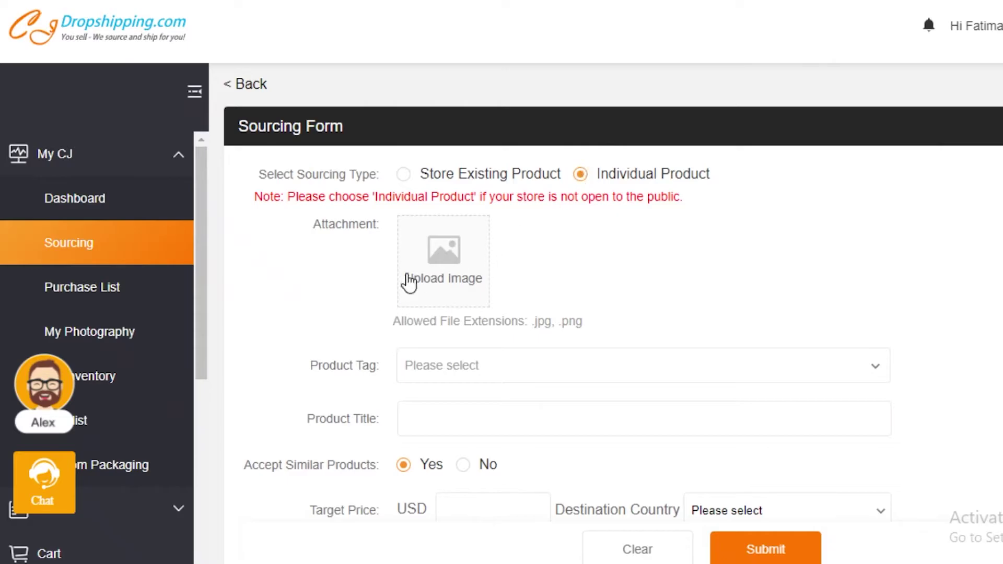
Step: Choose Dropshipping as the purchasing type and cancel the image upload without picking a file
scroll(418, 354, down, 2)
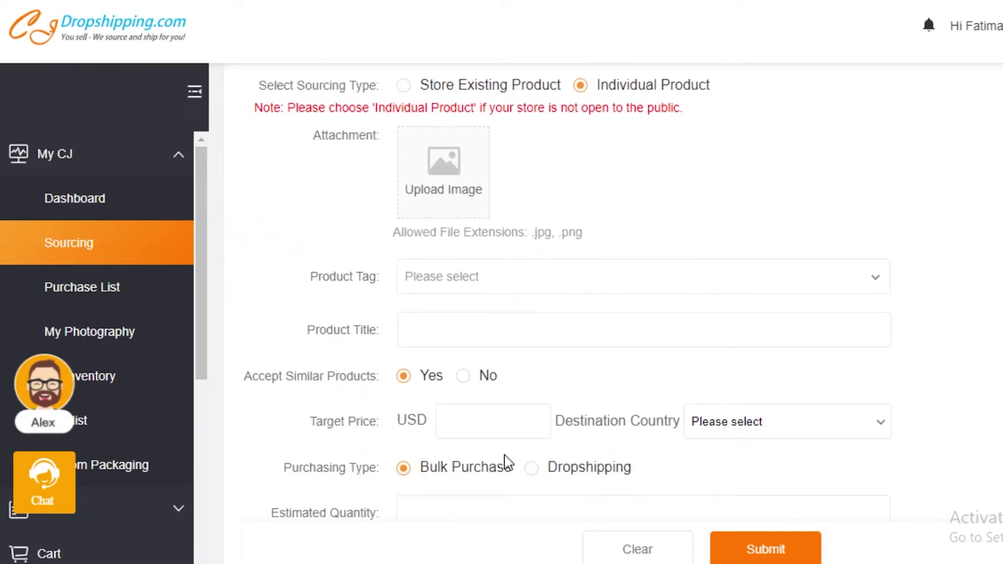
scroll(450, 365, down, 7)
click(530, 136)
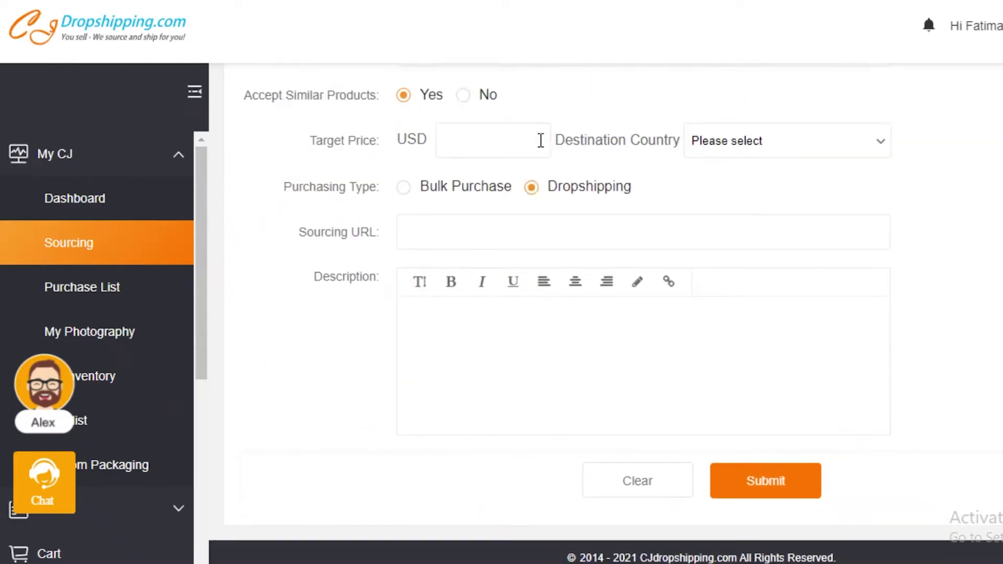
scroll(418, 192, up, 7)
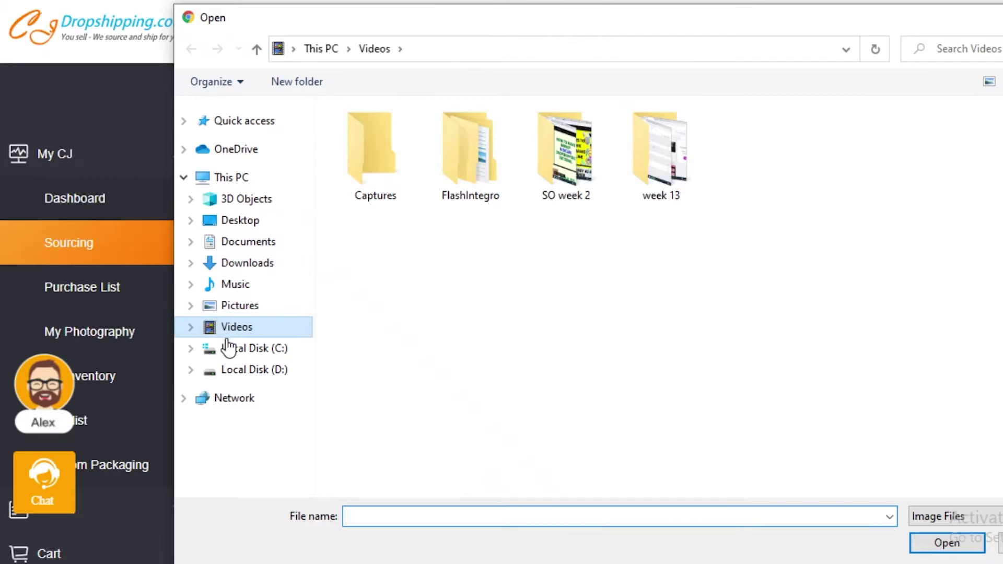
click(230, 308)
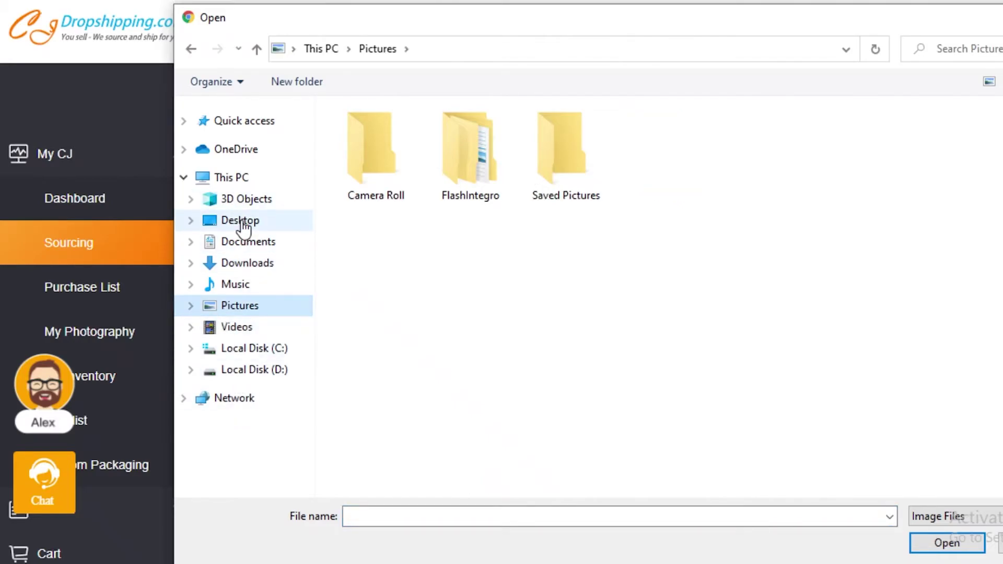
key(Escape)
click(478, 369)
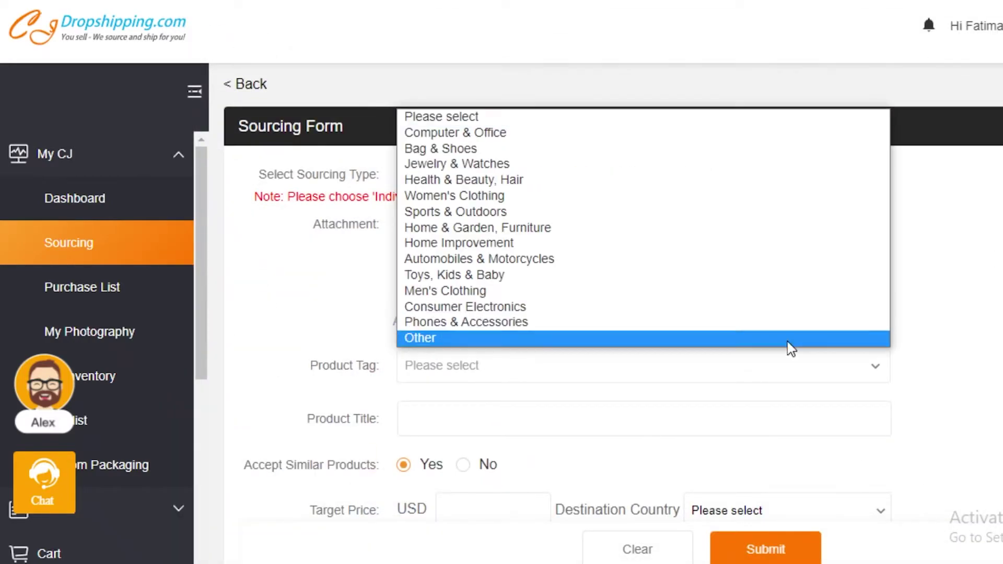
Step: Tag the product as Women's Clothing and accept similar products
click(554, 228)
click(475, 349)
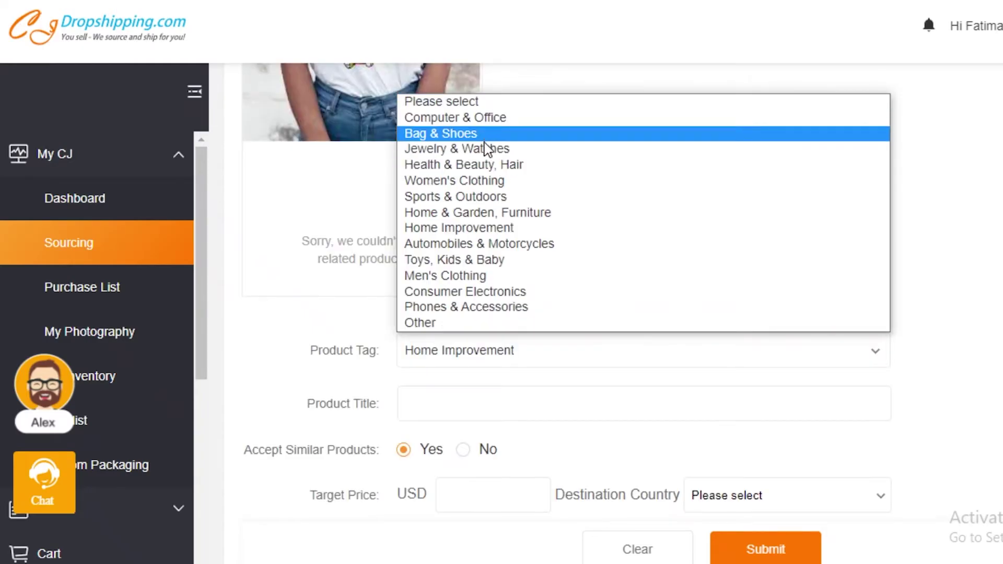
click(489, 183)
scroll(416, 314, down, 3)
scroll(364, 335, down, 2)
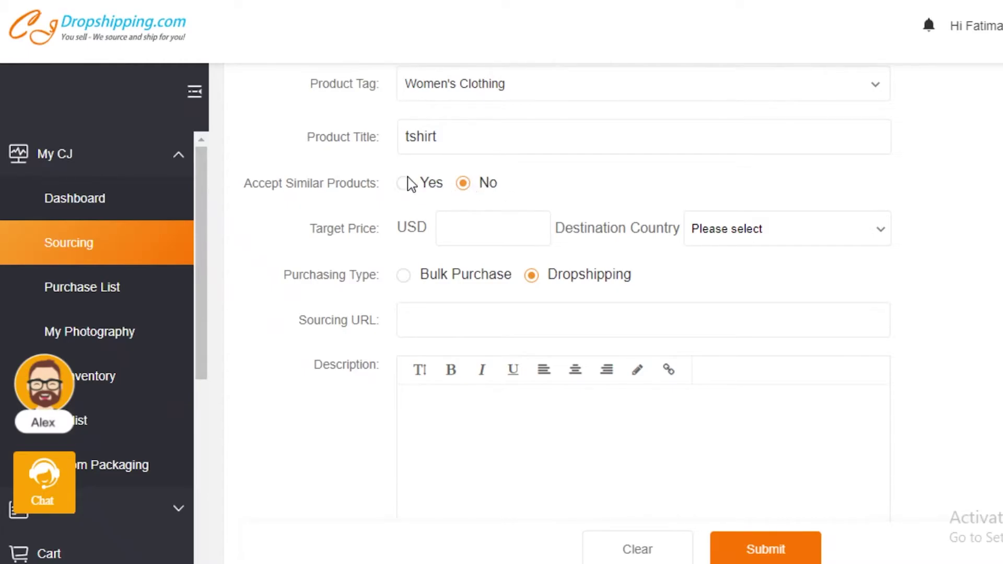
click(403, 183)
scroll(411, 209, up, 5)
scroll(393, 223, down, 5)
Step: Review the destination country list and submit the sourcing request for Australia at 12 USD
click(757, 238)
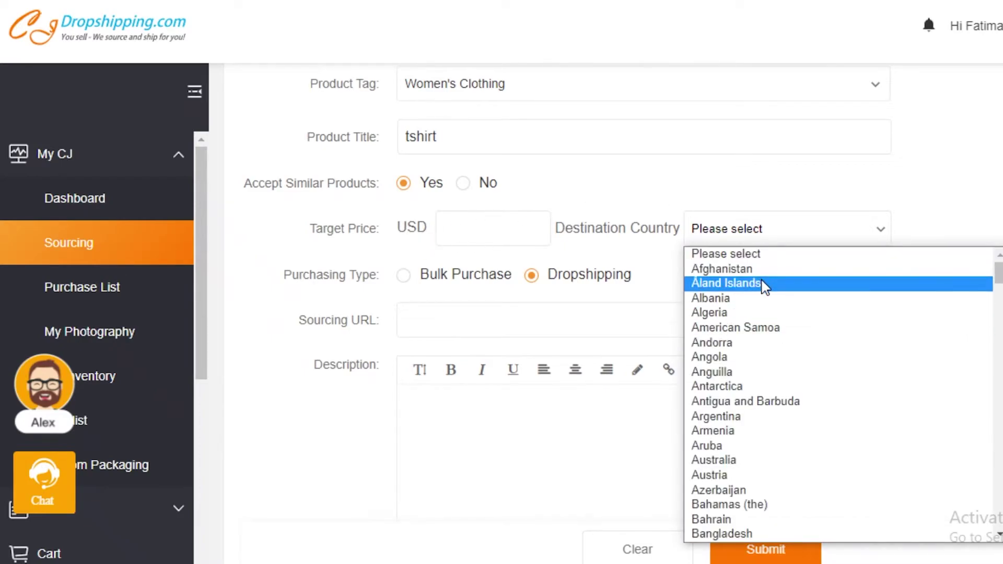
scroll(784, 334, down, 4)
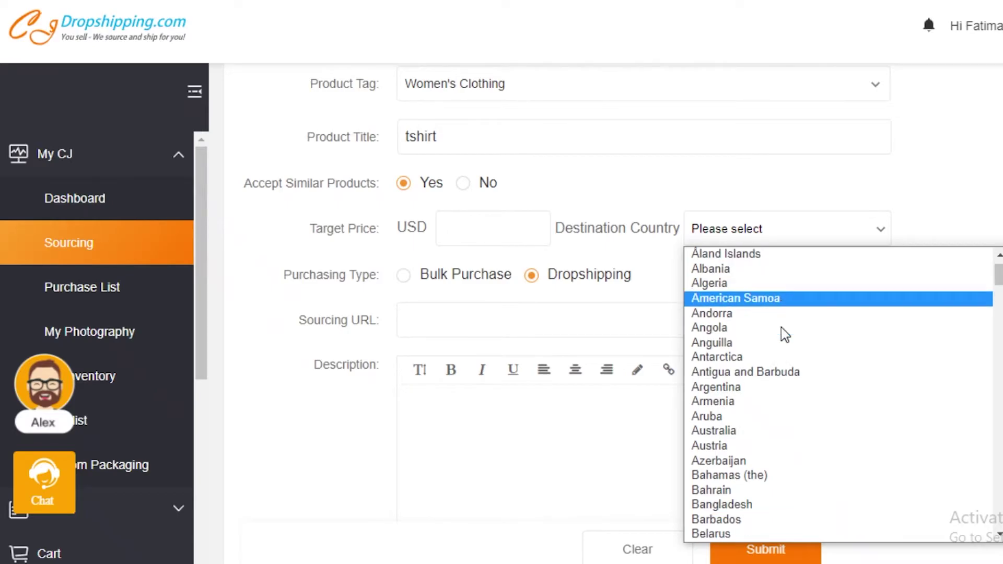
scroll(839, 316, up, 4)
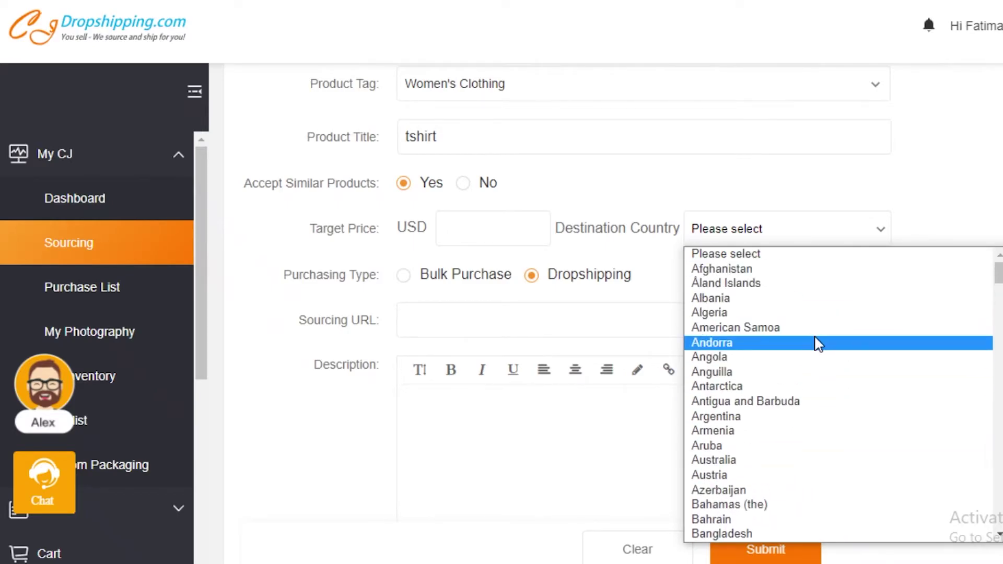
scroll(870, 358, down, 16)
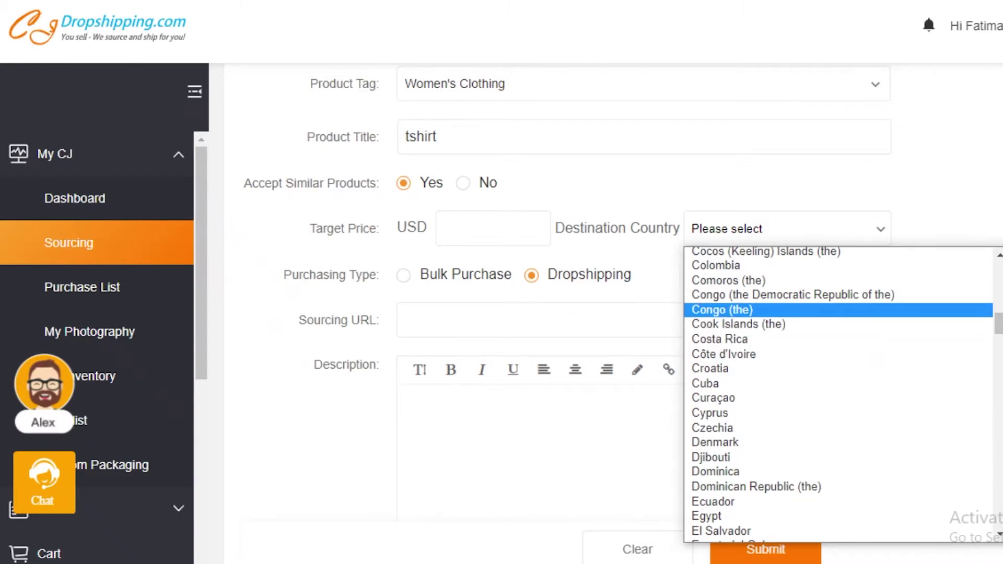
key(Escape)
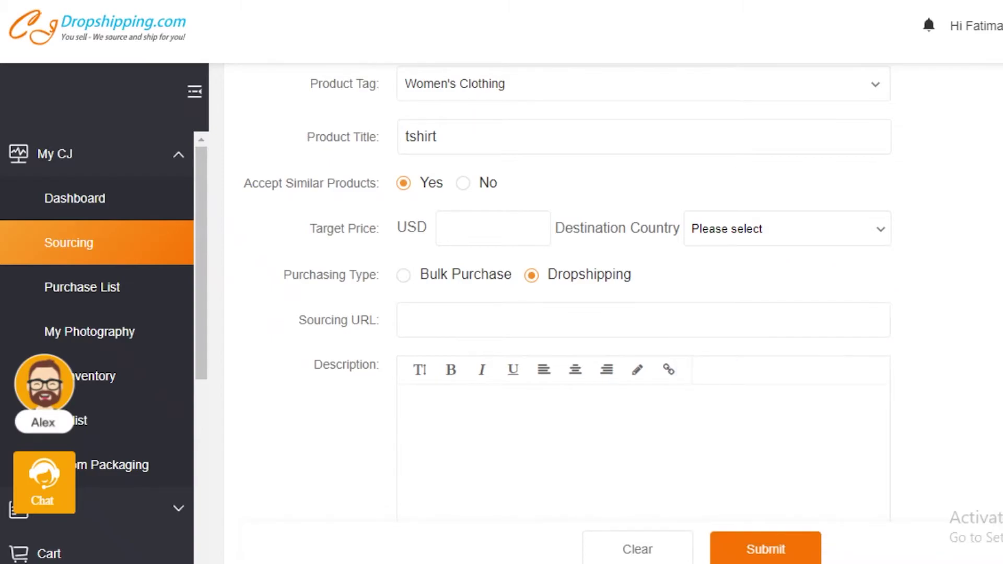
scroll(616, 293, down, 10)
scroll(465, 339, down, 12)
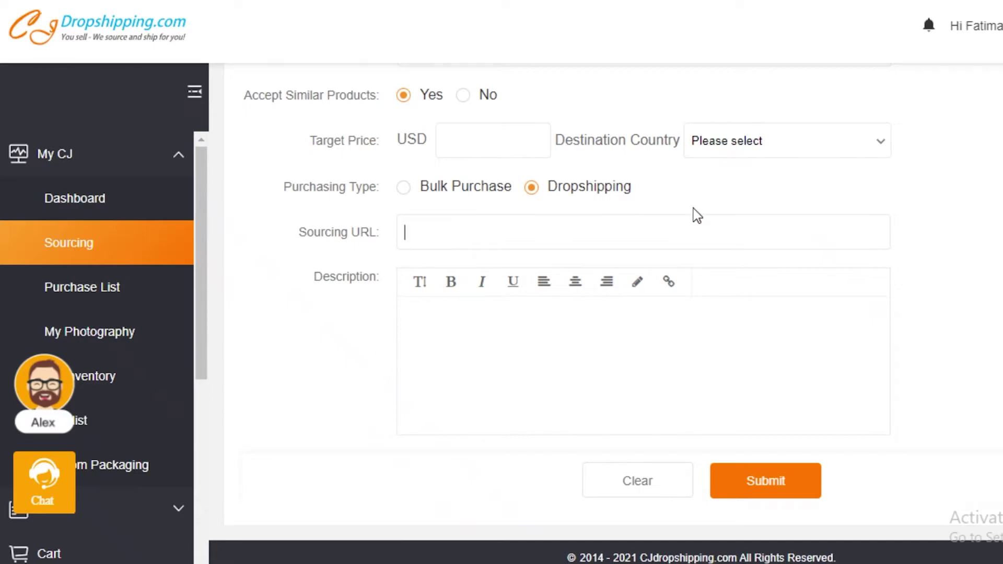
click(753, 487)
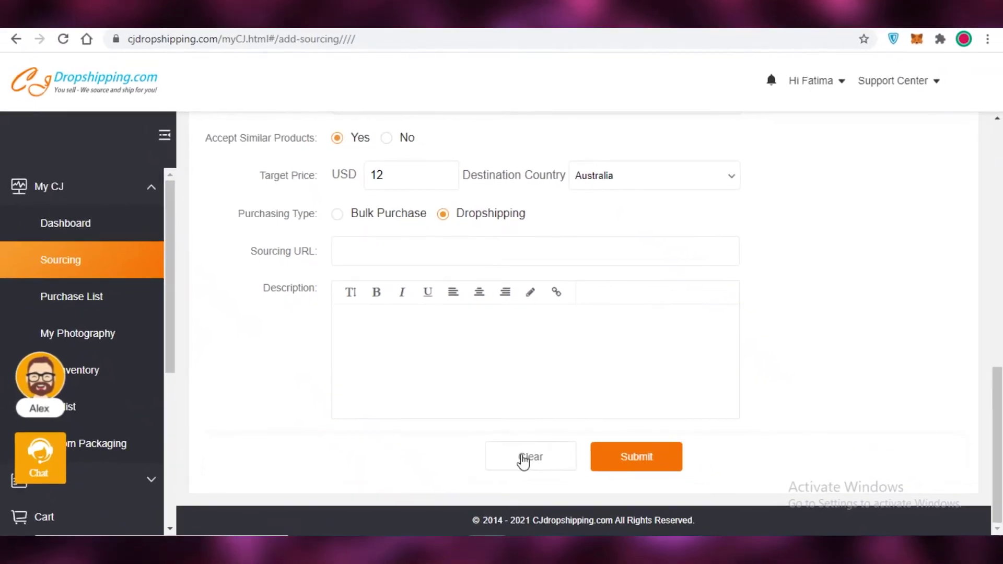
Step: Visit the empty Purchase List and Photography Requests pages, then return to the homepage
click(73, 308)
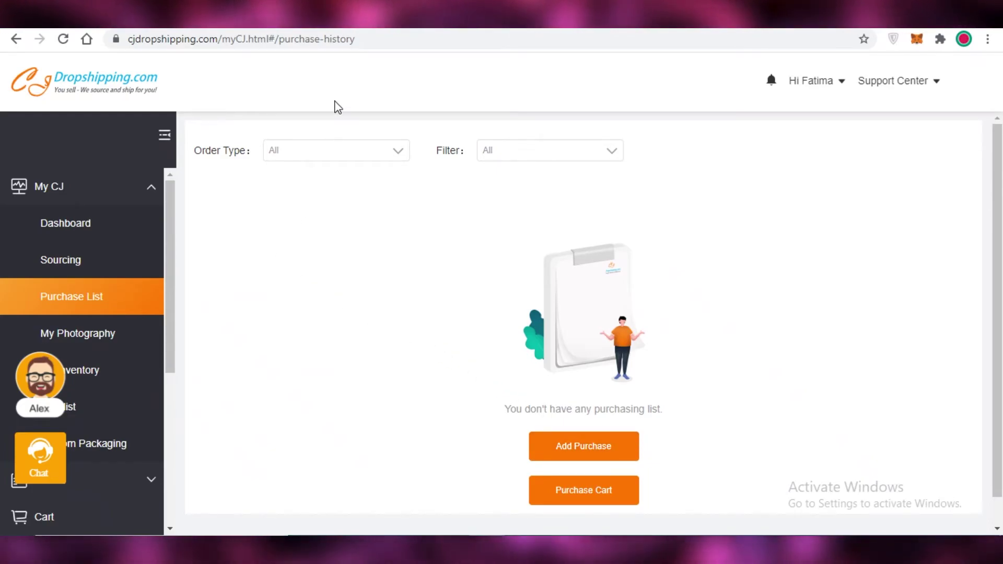
scroll(209, 199, down, 1)
click(93, 334)
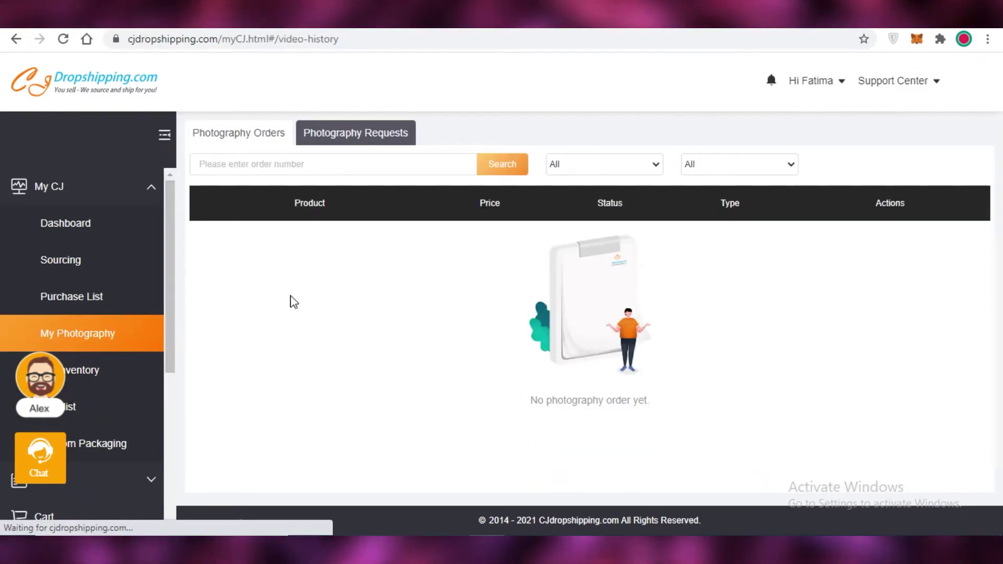
click(387, 137)
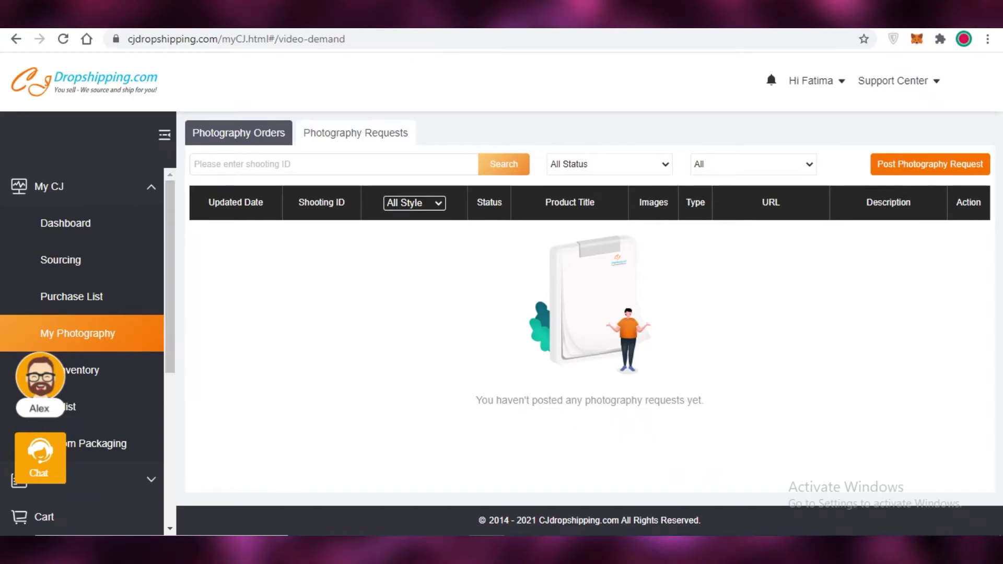
click(84, 79)
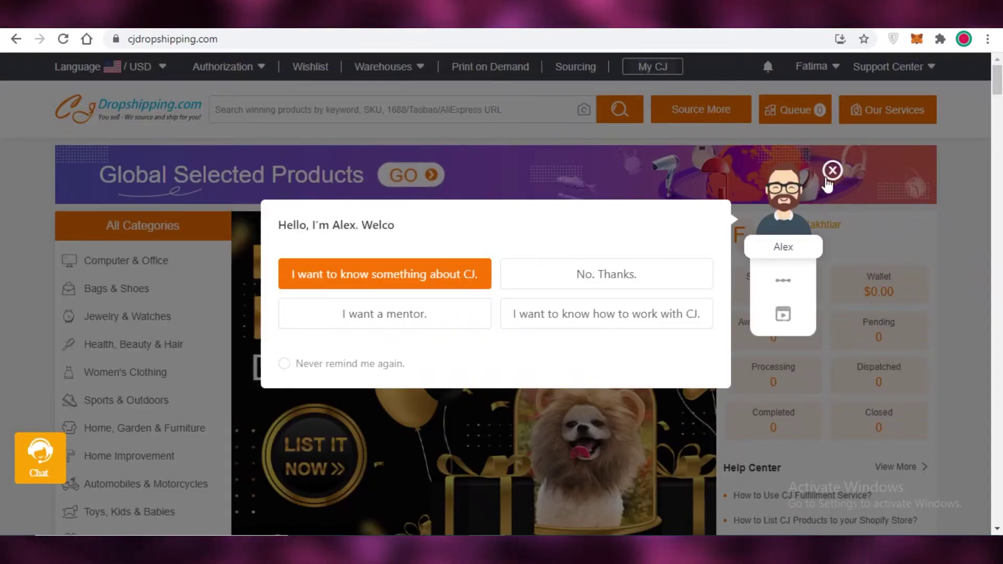
Step: Open the Pet Dog Winter Clothes down jacket product page and scroll to its action buttons
scroll(441, 309, down, 10)
scroll(451, 309, up, 5)
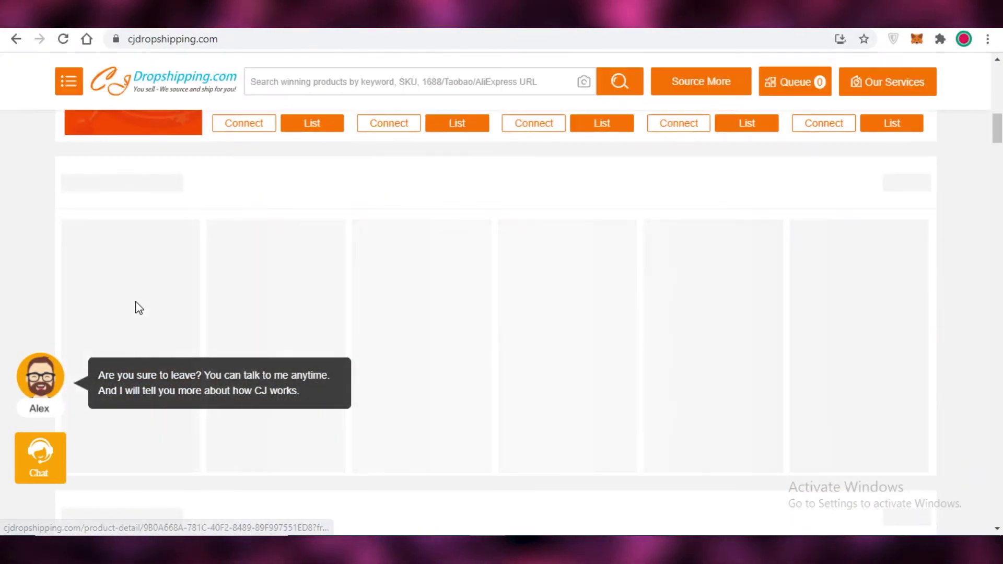
scroll(470, 246, down, 8)
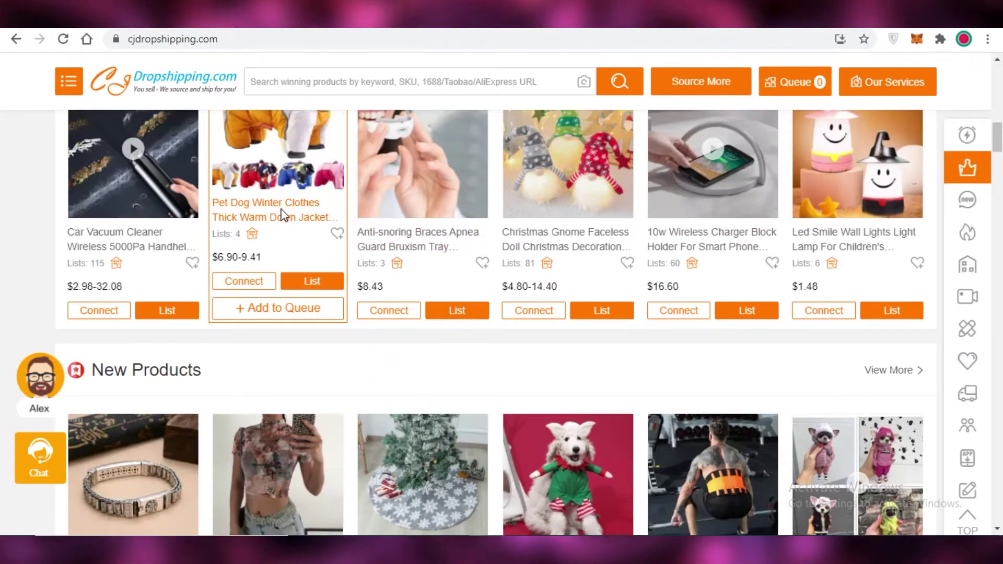
click(281, 222)
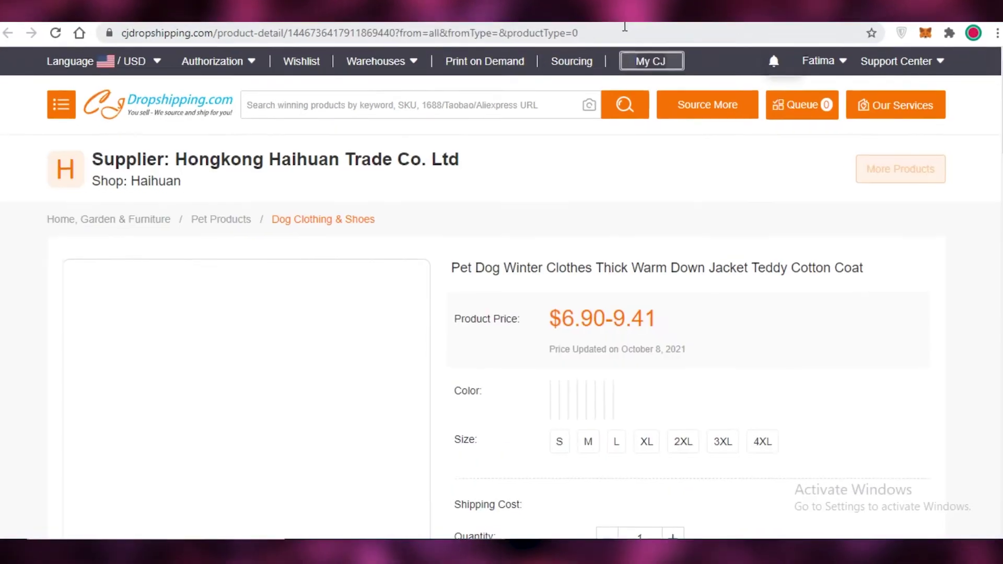
scroll(587, 172, down, 10)
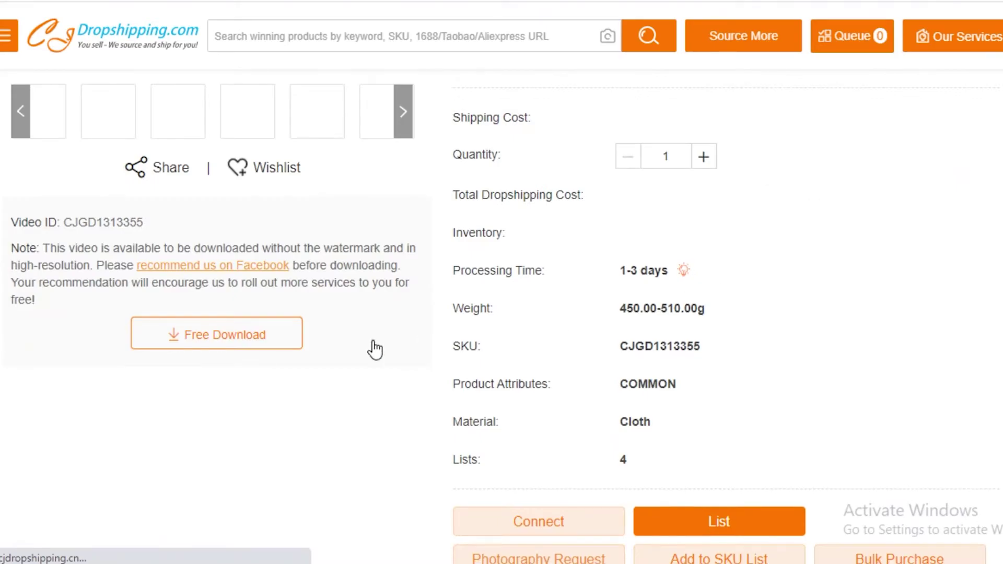
scroll(728, 231, up, 5)
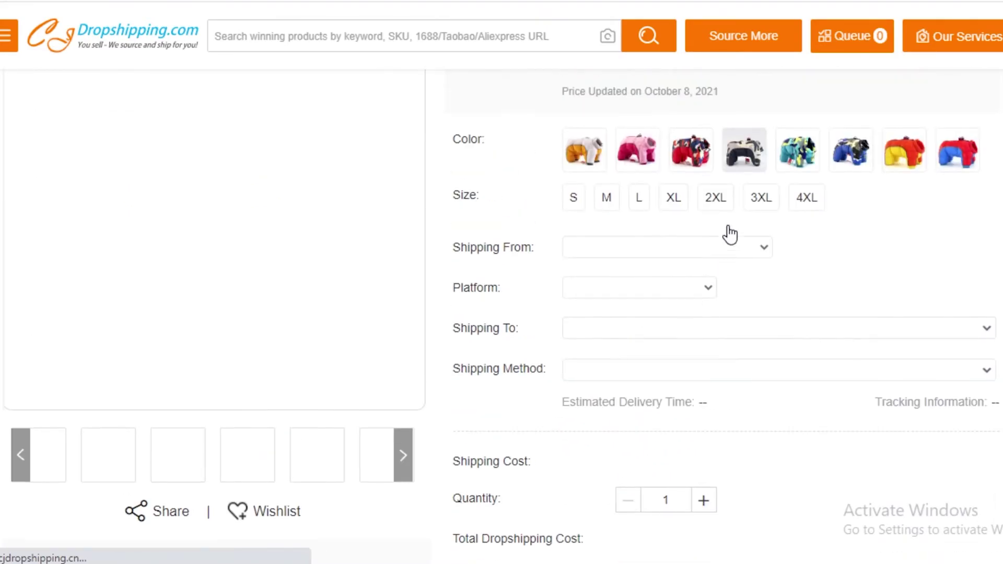
scroll(745, 175, down, 4)
scroll(641, 340, up, 7)
scroll(601, 366, down, 8)
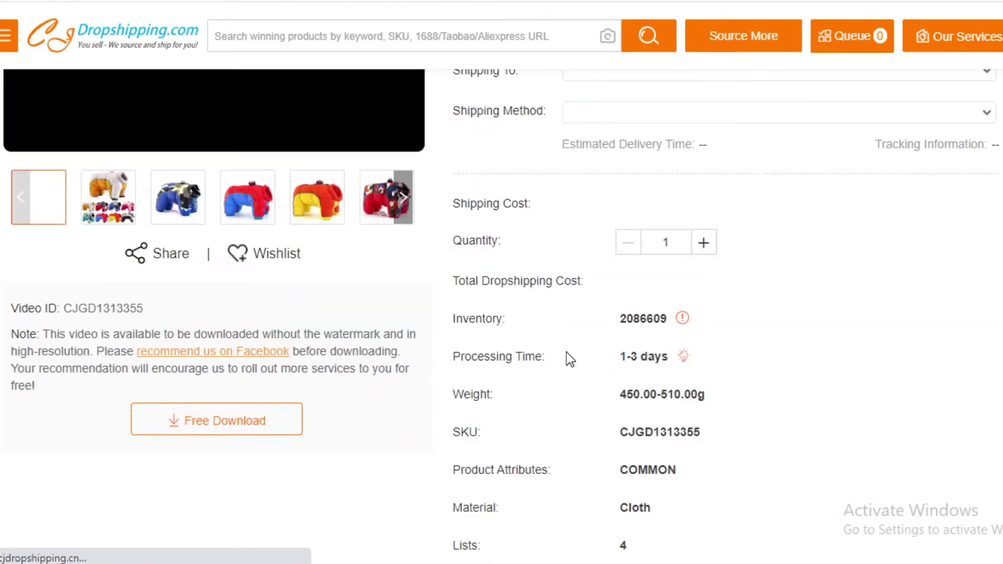
scroll(580, 345, down, 5)
click(582, 340)
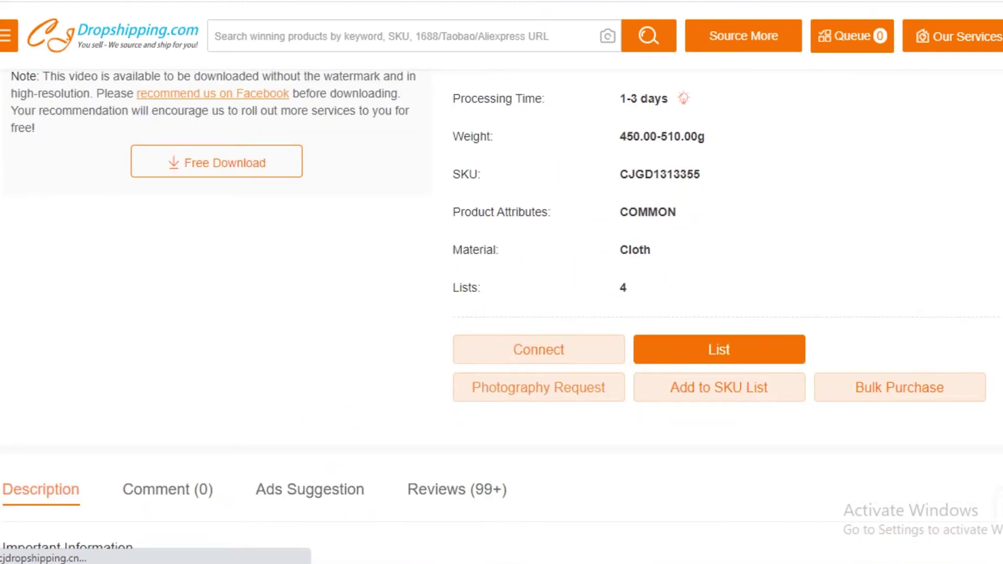
scroll(62, 220, up, 8)
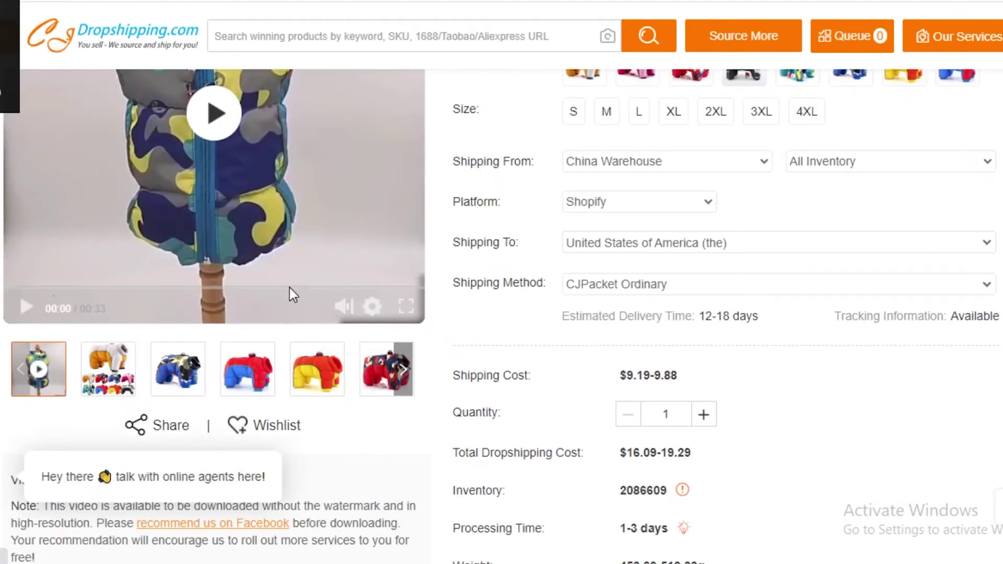
scroll(572, 172, down, 8)
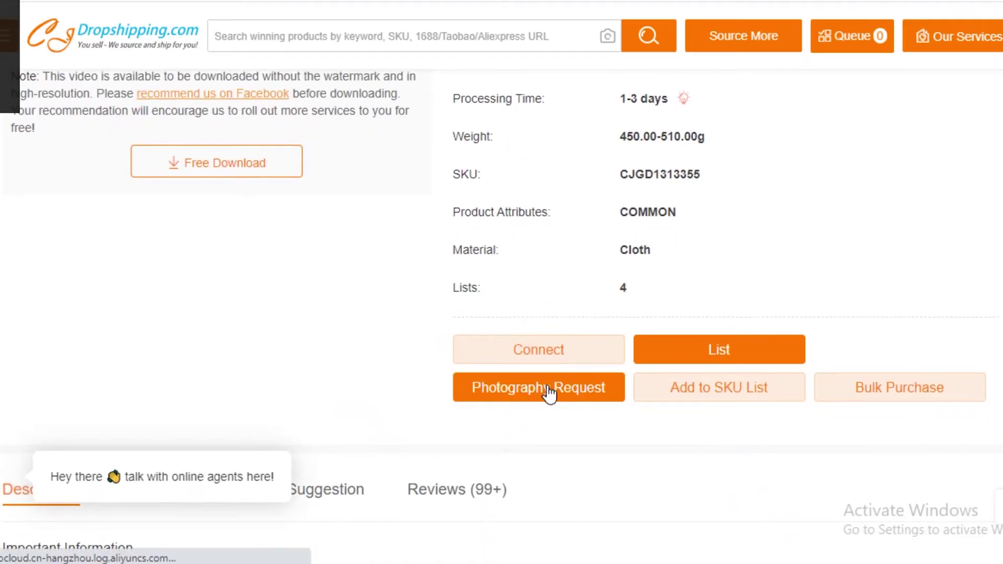
Step: Start a photography request for the dog coat, switch from video to photo, then cancel it
click(549, 393)
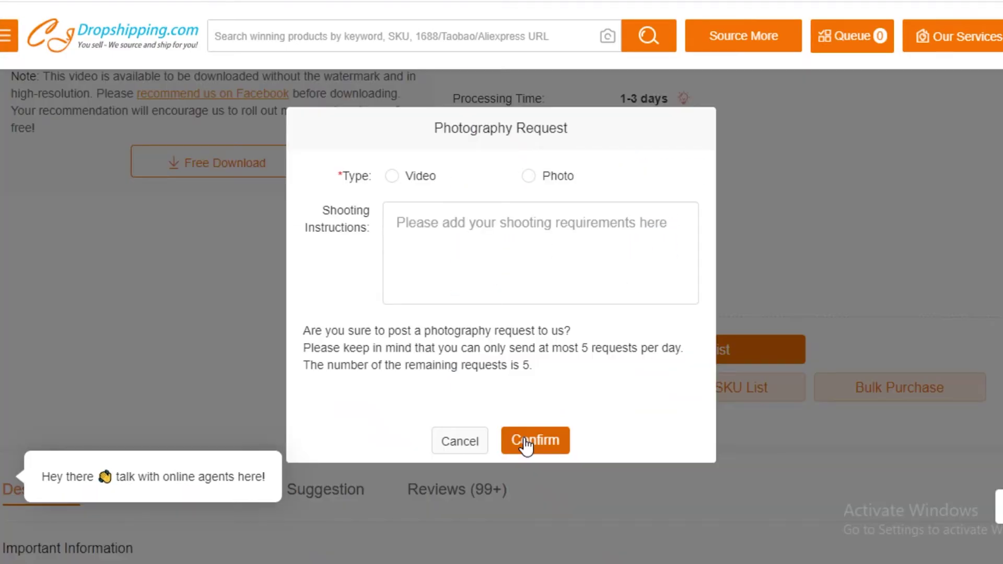
click(392, 177)
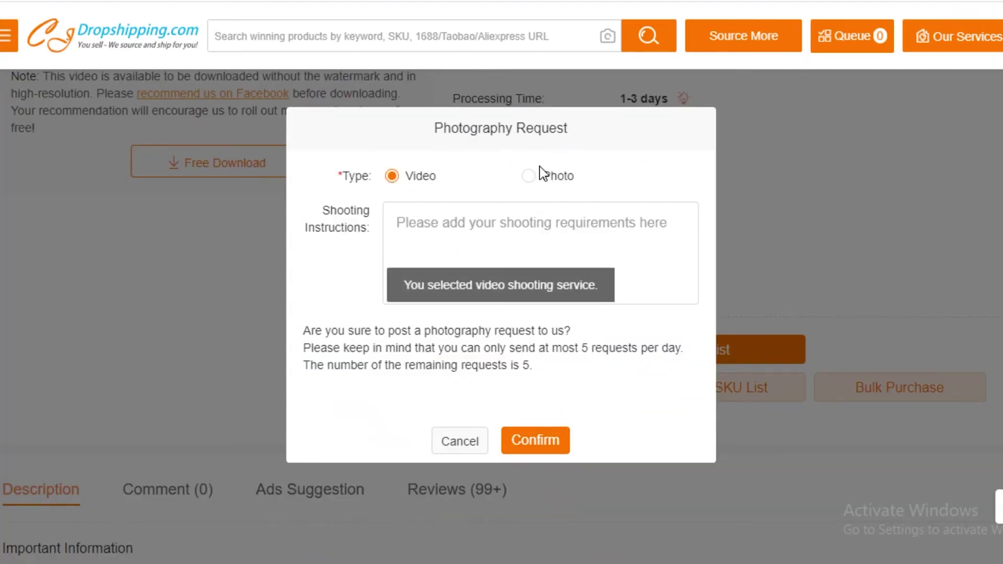
click(529, 177)
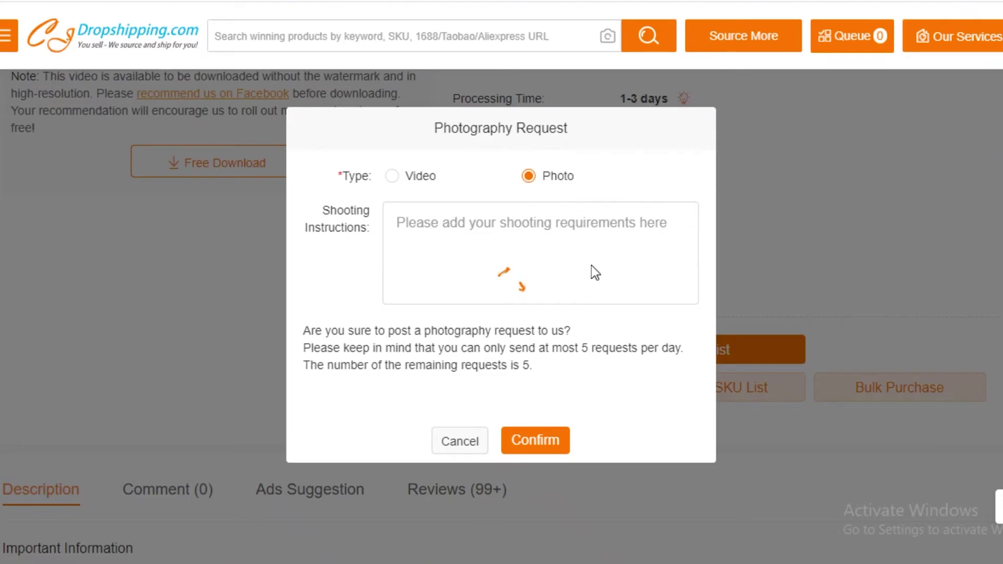
click(834, 156)
Step: Scroll back through the dog coat product page
scroll(827, 282, up, 3)
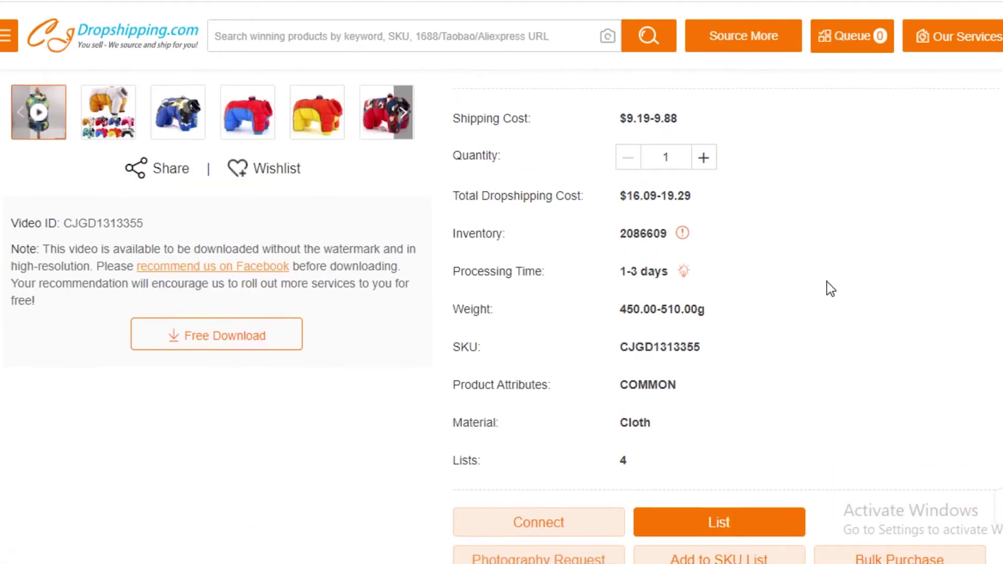
scroll(731, 289, up, 9)
scroll(470, 303, down, 1)
scroll(401, 310, down, 5)
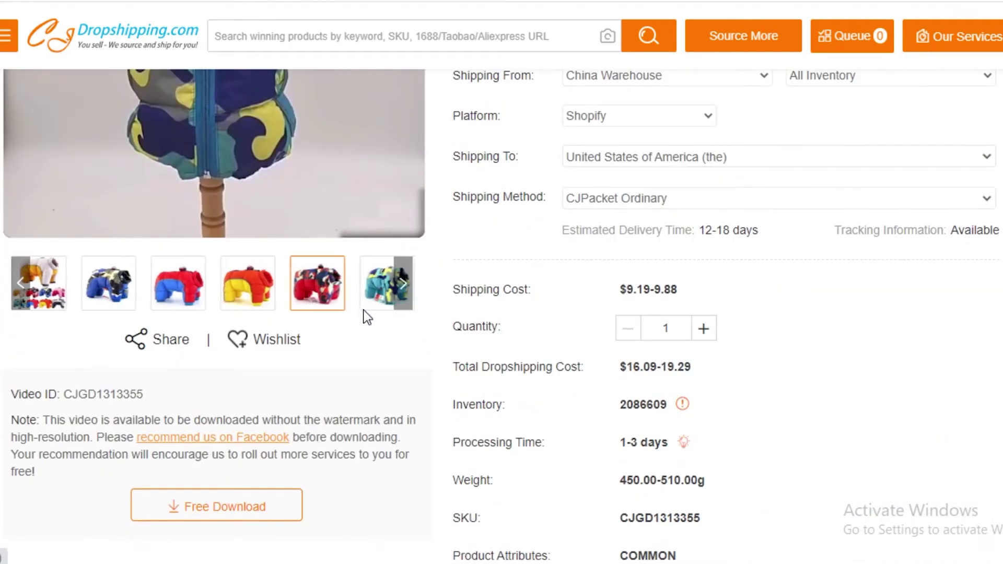
scroll(324, 302, down, 7)
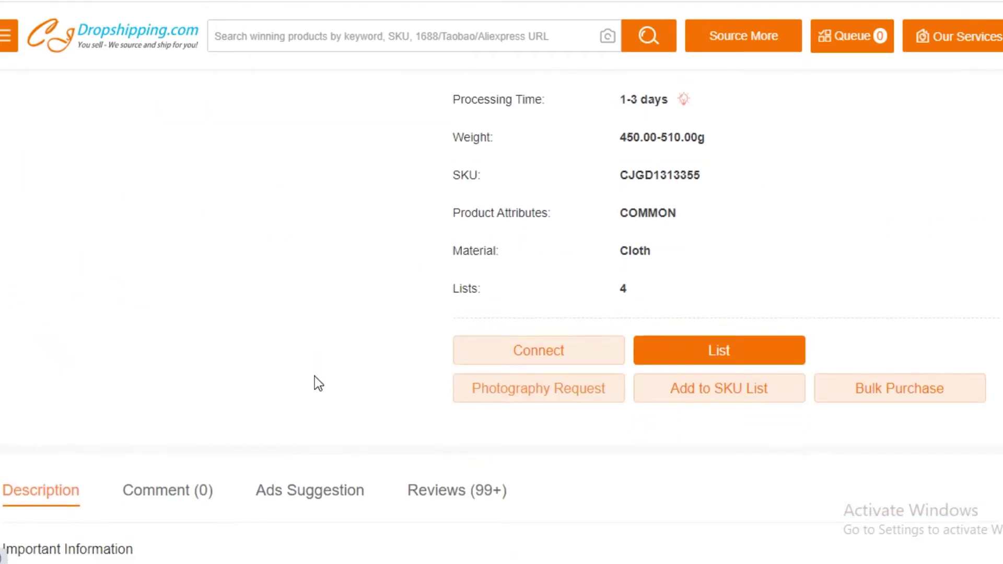
scroll(233, 296, up, 11)
scroll(575, 293, down, 3)
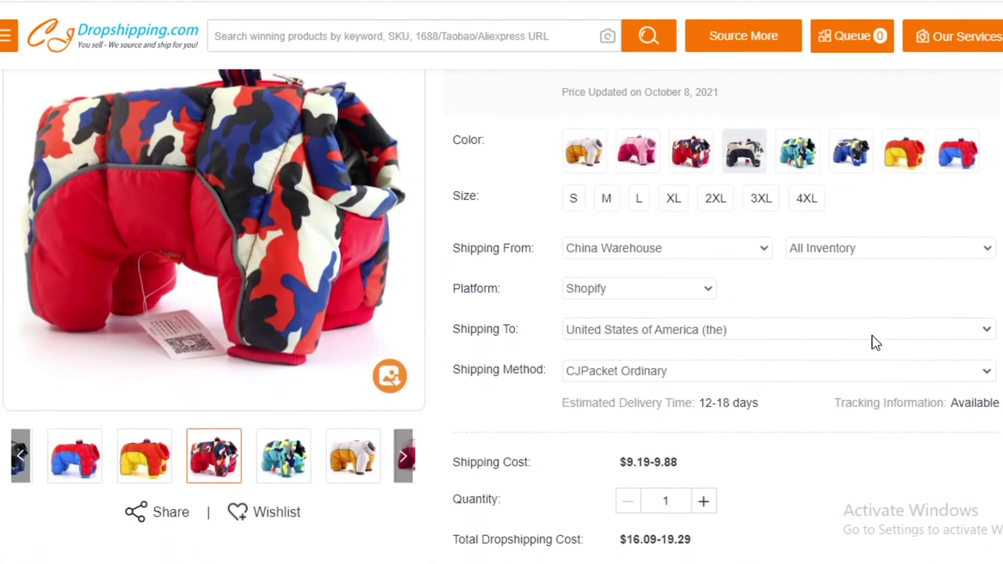
scroll(873, 340, up, 2)
scroll(340, 307, down, 20)
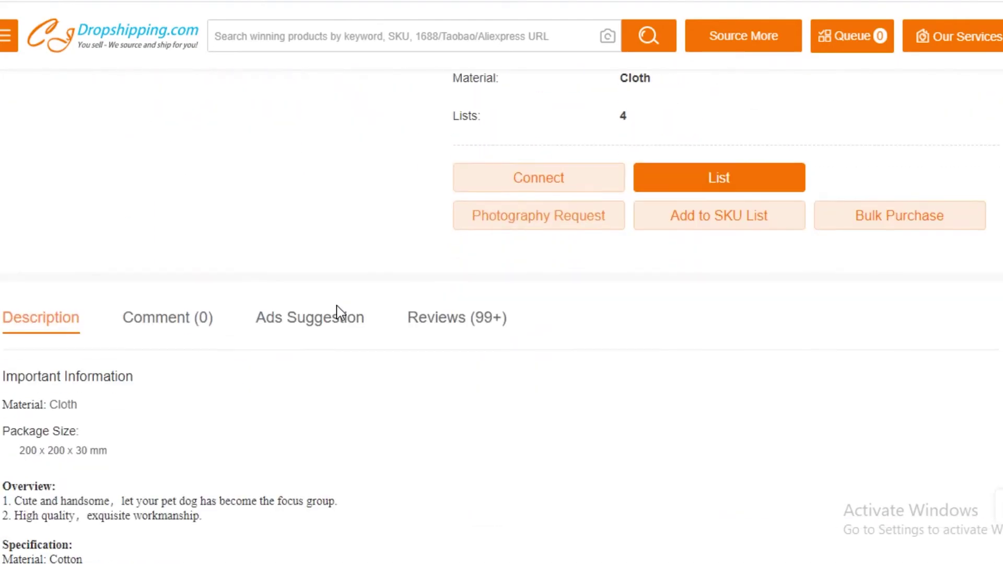
scroll(340, 310, up, 8)
scroll(347, 339, up, 12)
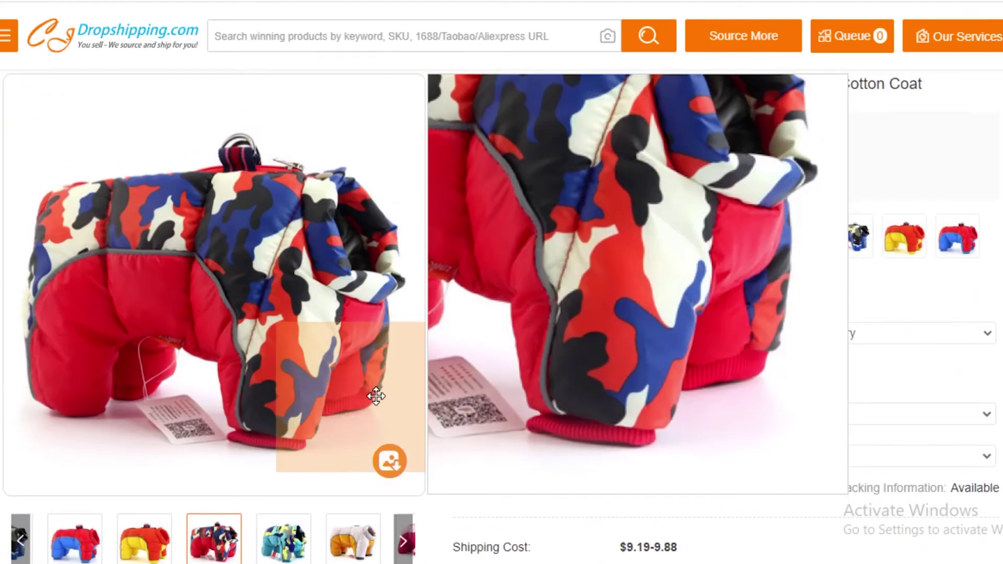
scroll(282, 344, down, 5)
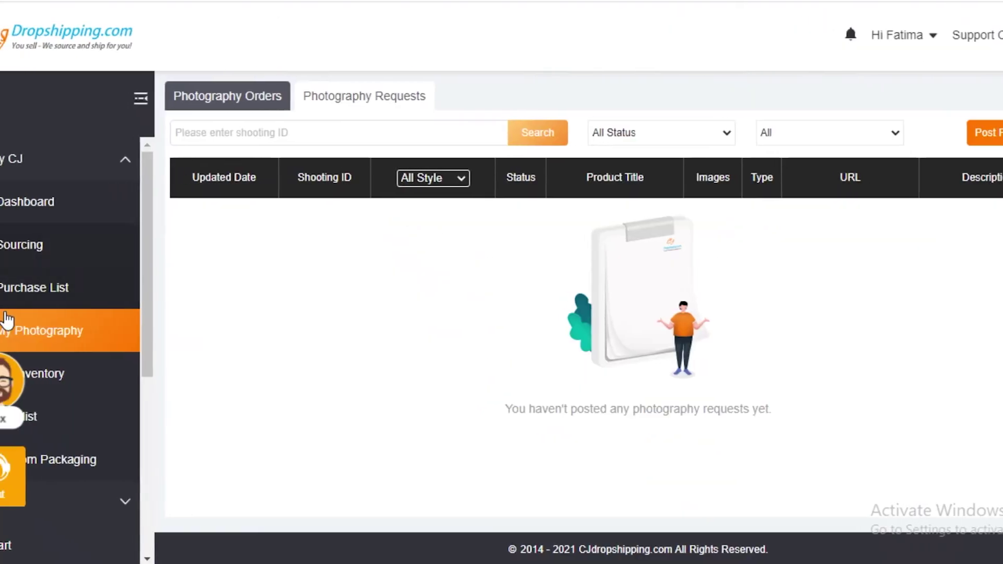
scroll(6, 319, down, 2)
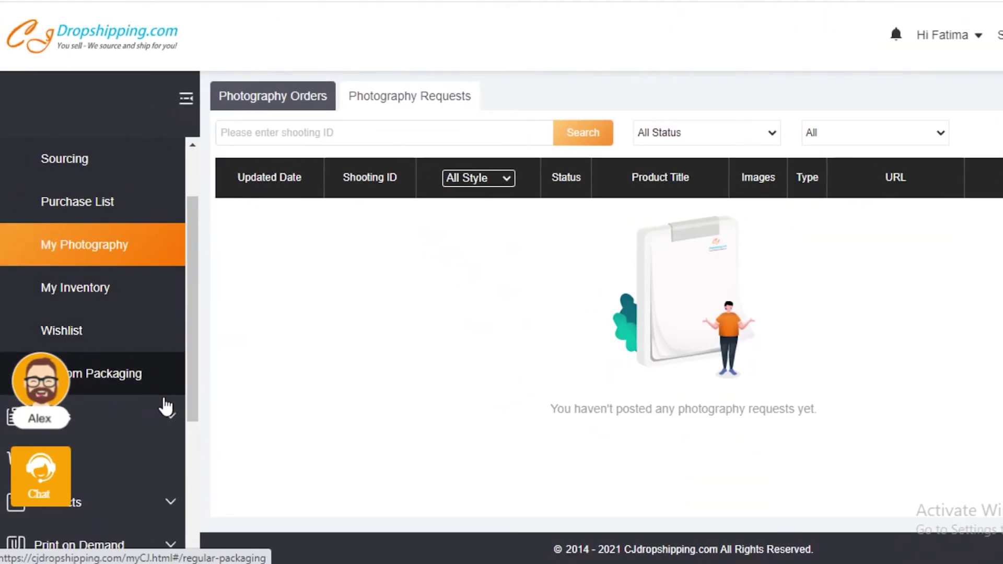
Step: Open the Custom Packaging catalog from the left sidebar
scroll(139, 324, down, 2)
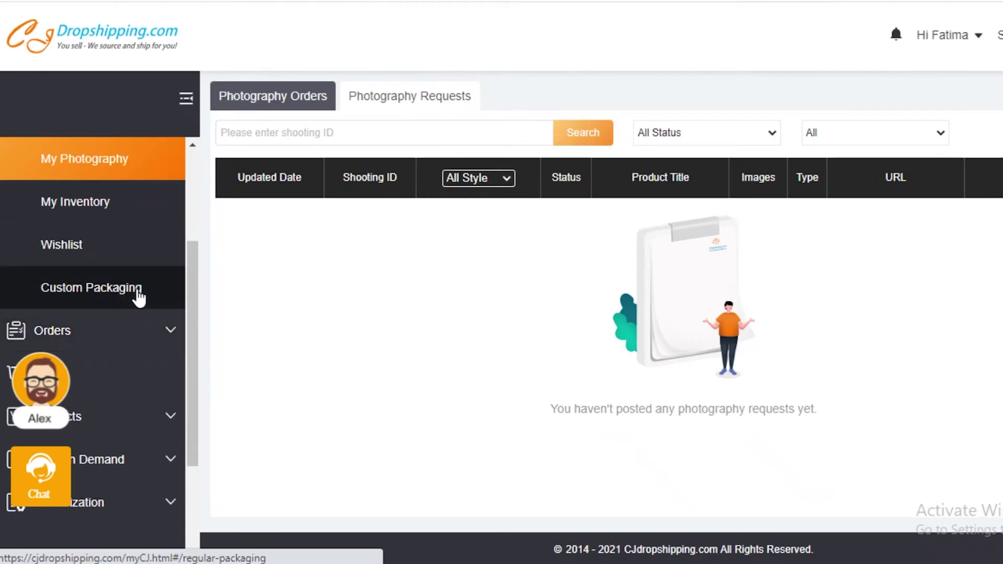
click(139, 296)
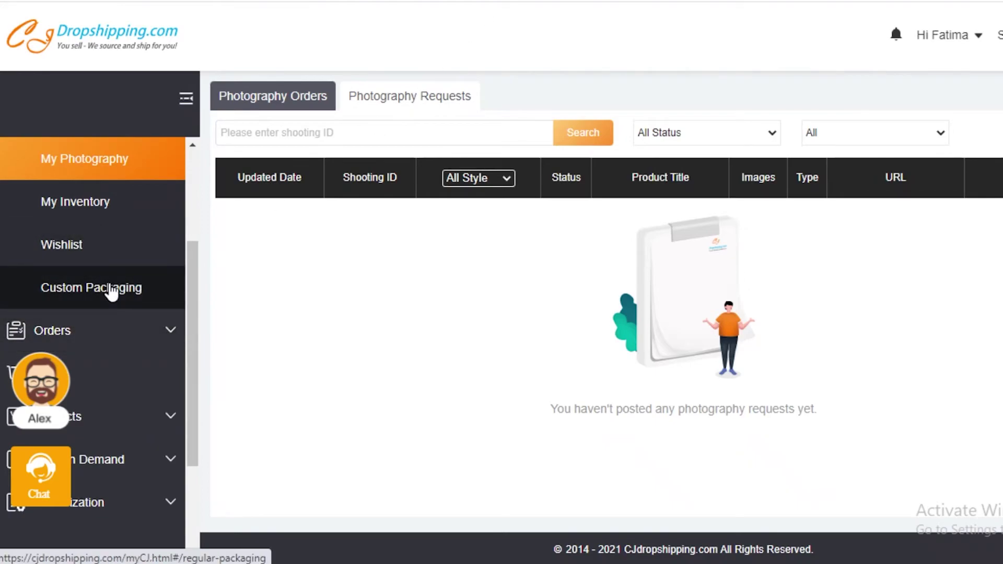
click(109, 290)
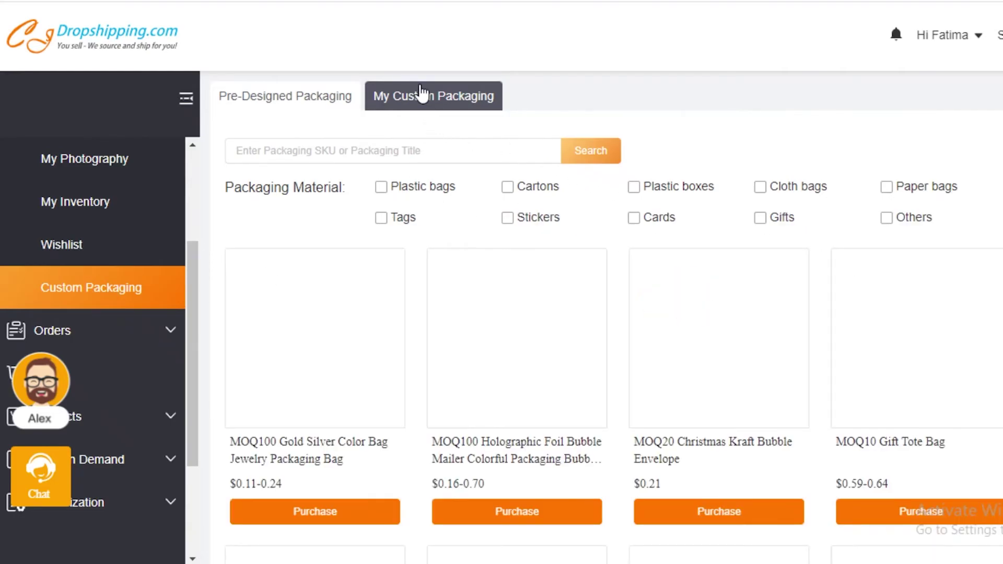
Step: Browse the packaging grid of gift bags, mailers and jewelry boxes, then return toward the top
scroll(421, 143, down, 4)
scroll(573, 210, up, 4)
scroll(581, 211, down, 3)
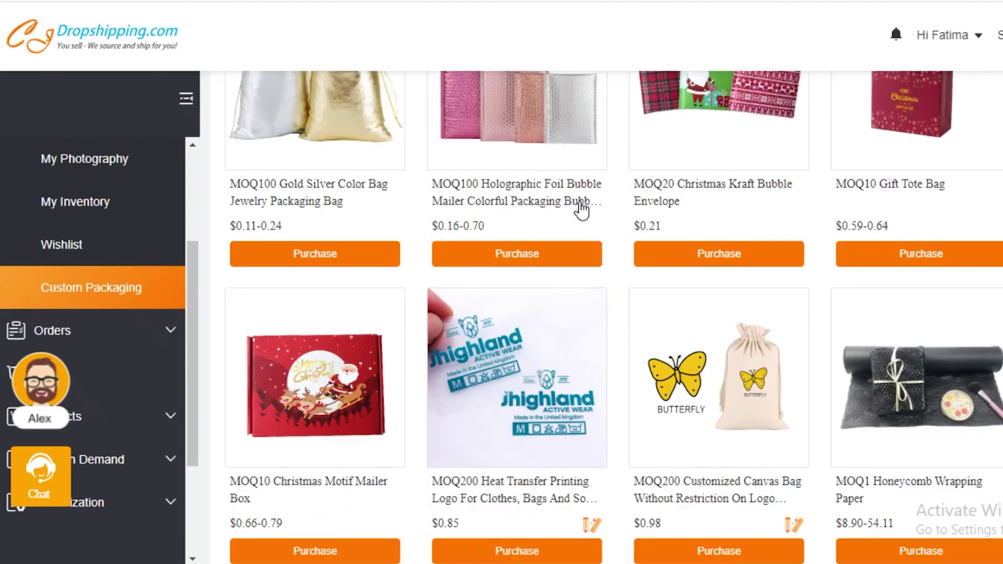
scroll(588, 186, down, 12)
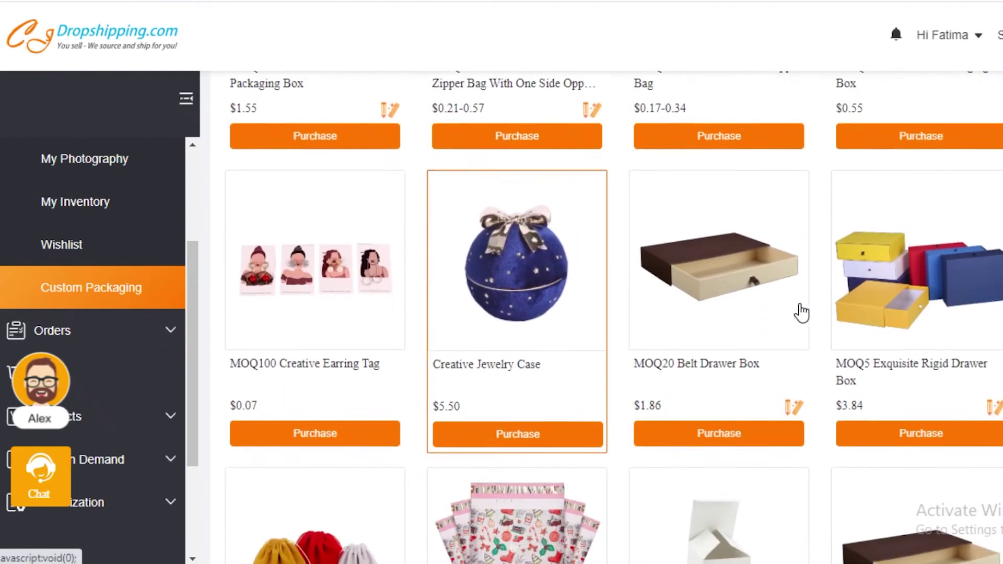
scroll(802, 312, down, 20)
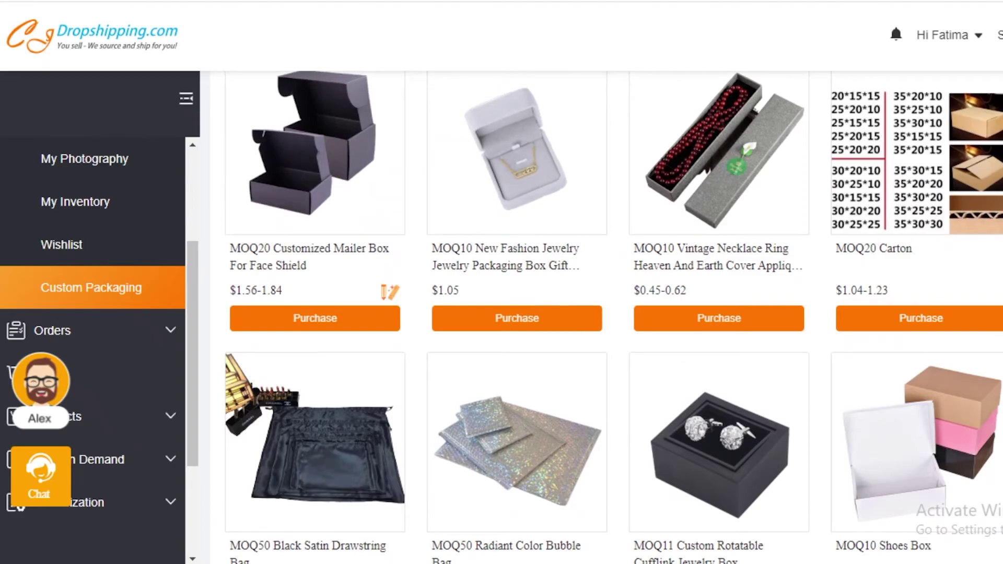
scroll(790, 246, down, 10)
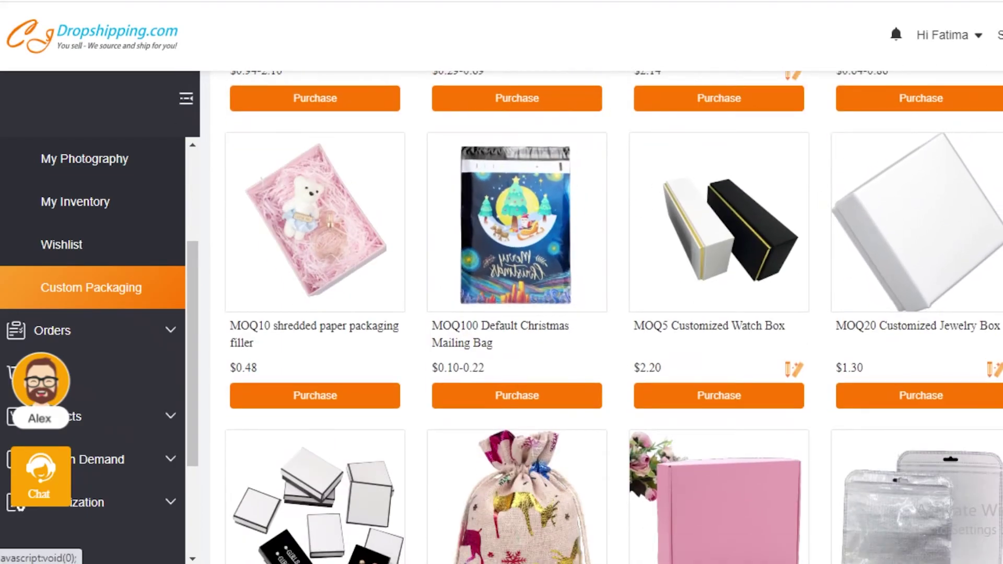
scroll(986, 152, down, 3)
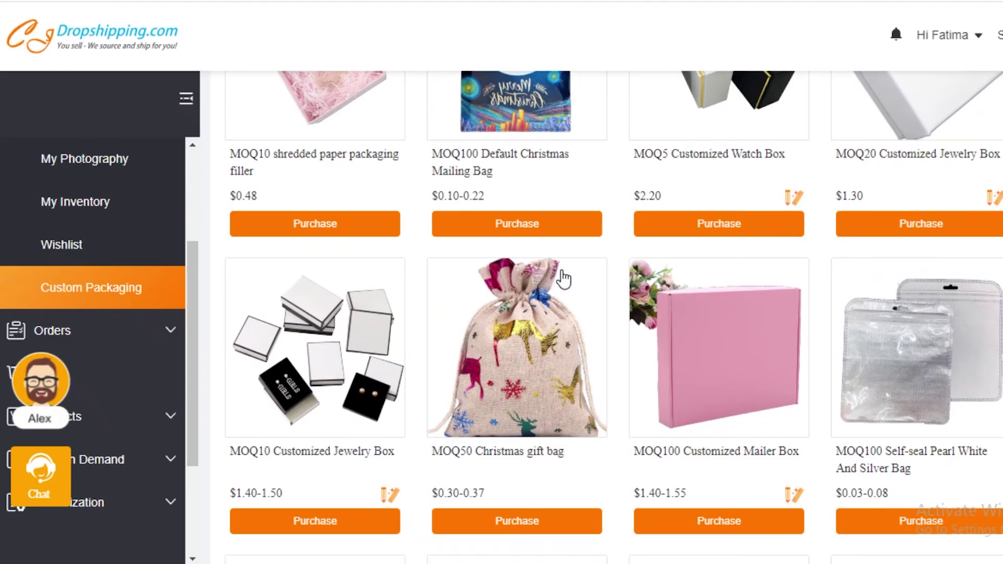
scroll(447, 296, down, 15)
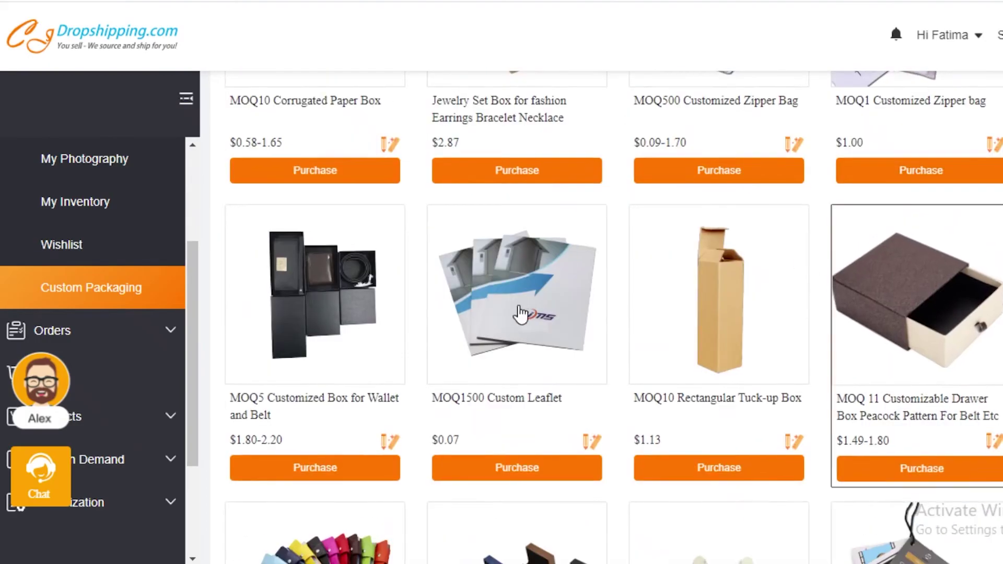
scroll(732, 302, up, 20)
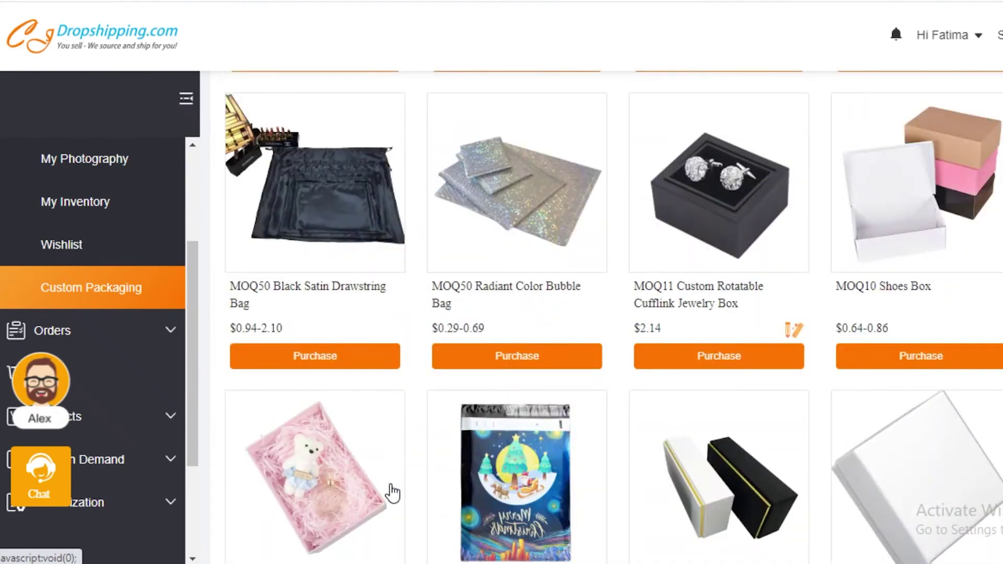
scroll(392, 492, up, 15)
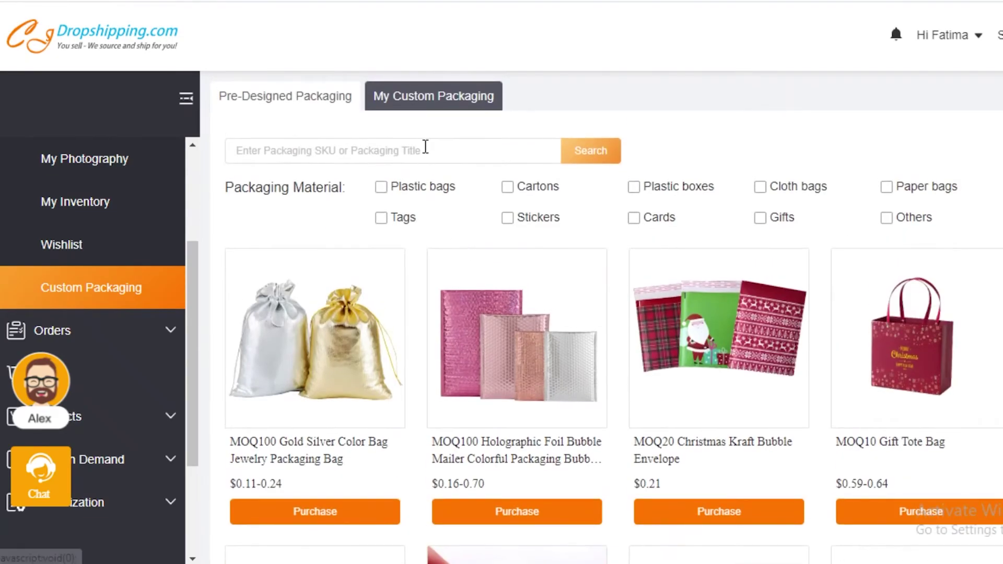
Step: Check the empty My Custom Packaging tab, then expand the Orders submenu in the sidebar
click(426, 97)
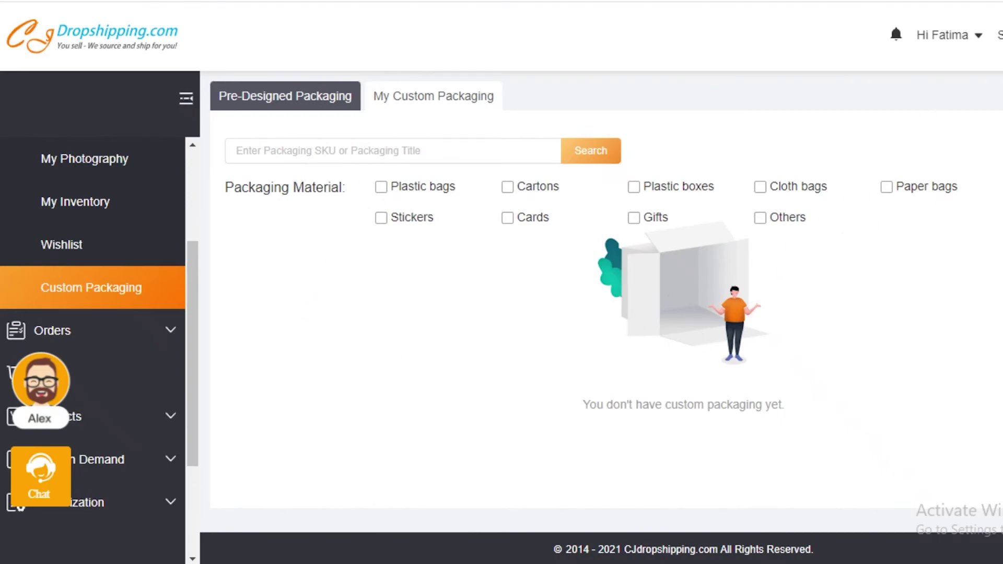
scroll(130, 330, down, 3)
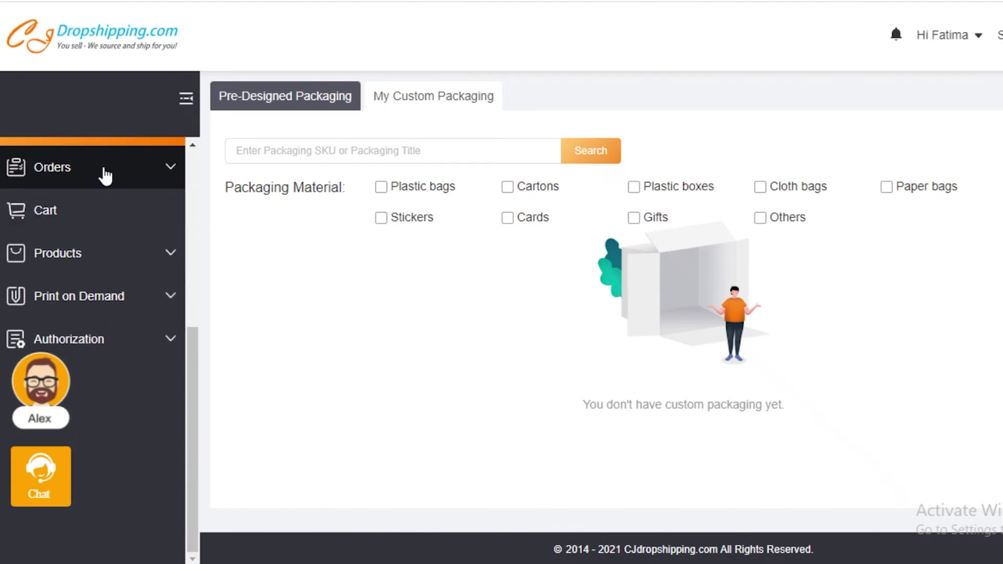
click(106, 173)
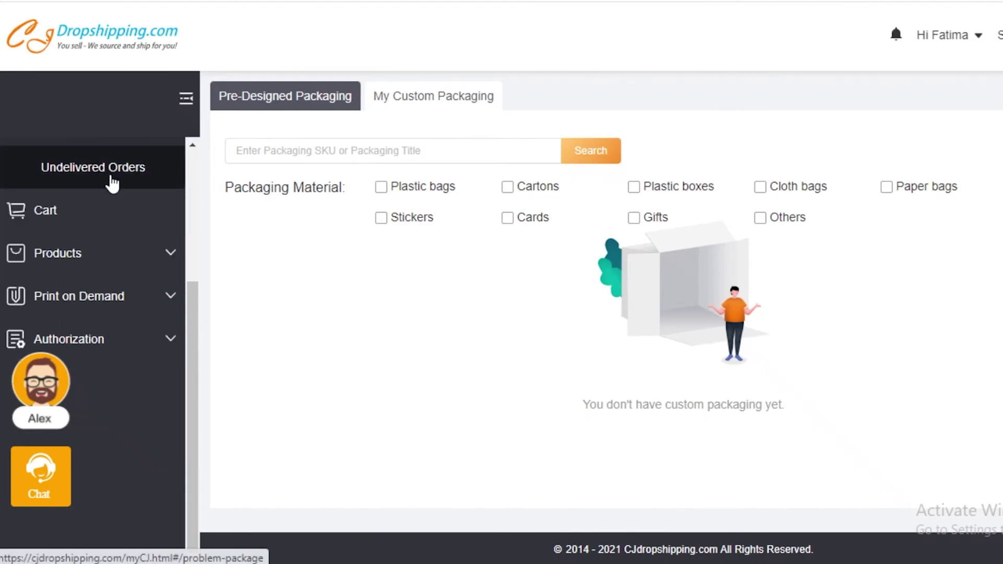
scroll(126, 220, up, 4)
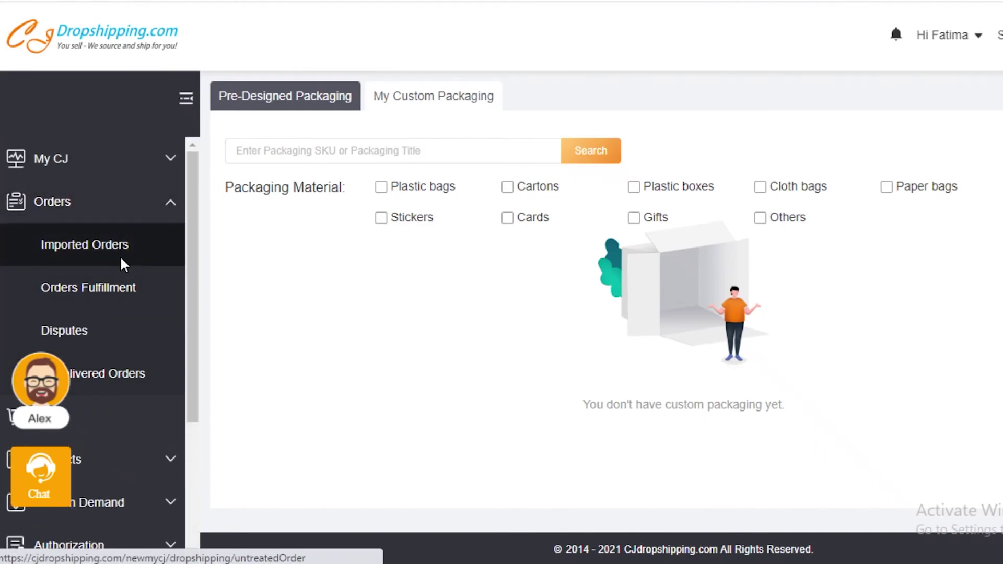
Step: Open the Orders Fulfillment page under Orders
click(114, 292)
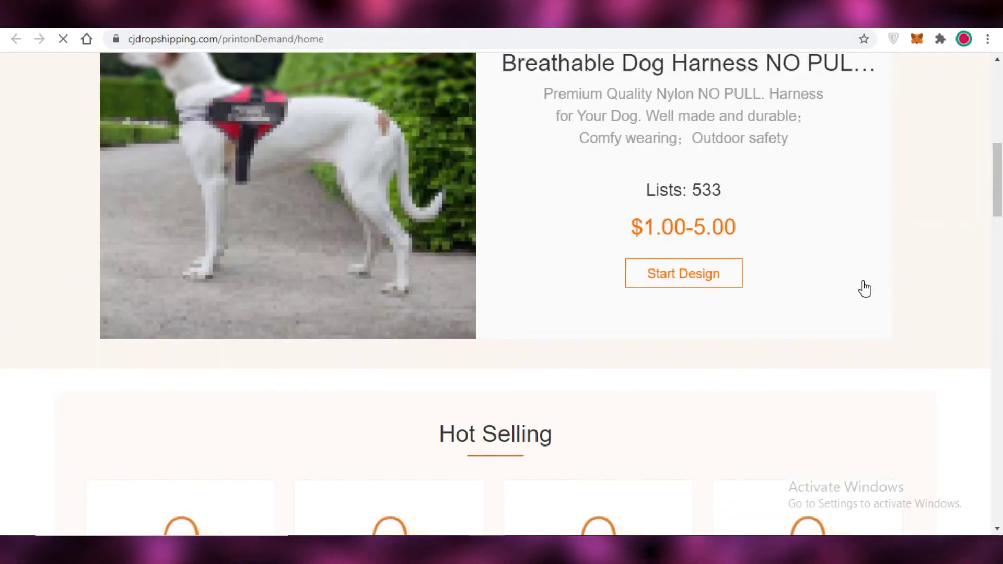
Step: Scroll back to the top of the Print on Demand page
scroll(862, 291, up, 10)
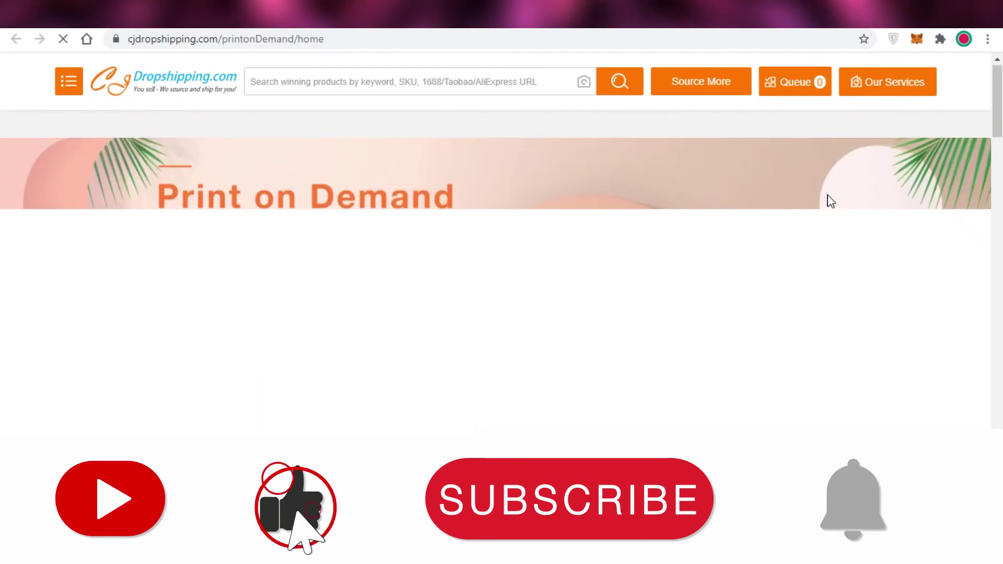